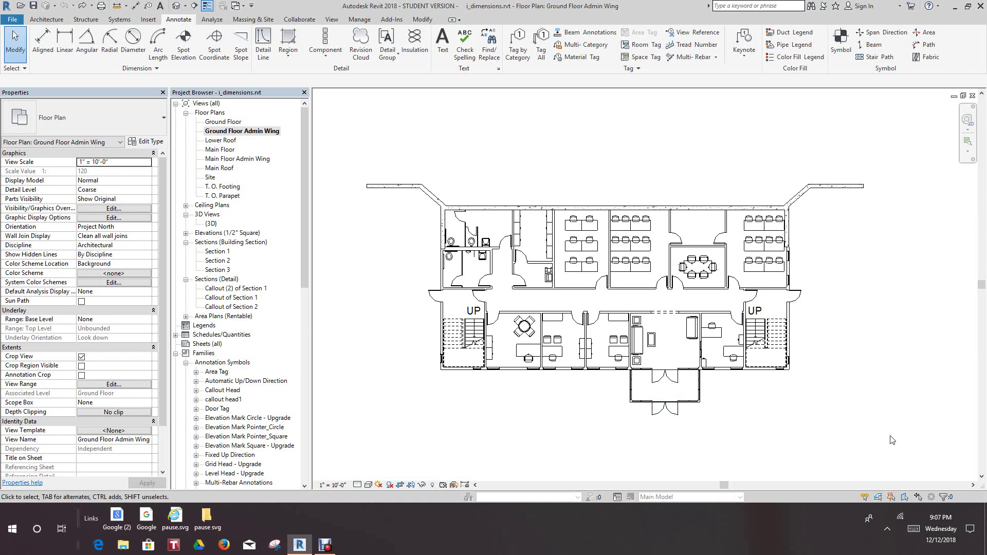
Examine the room layout of the Ground Floor Admin Wing plan, from the foundation wall to the offices and entrance
middle_click_drag(761, 280, 715, 227)
scroll(575, 227, "up", 1)
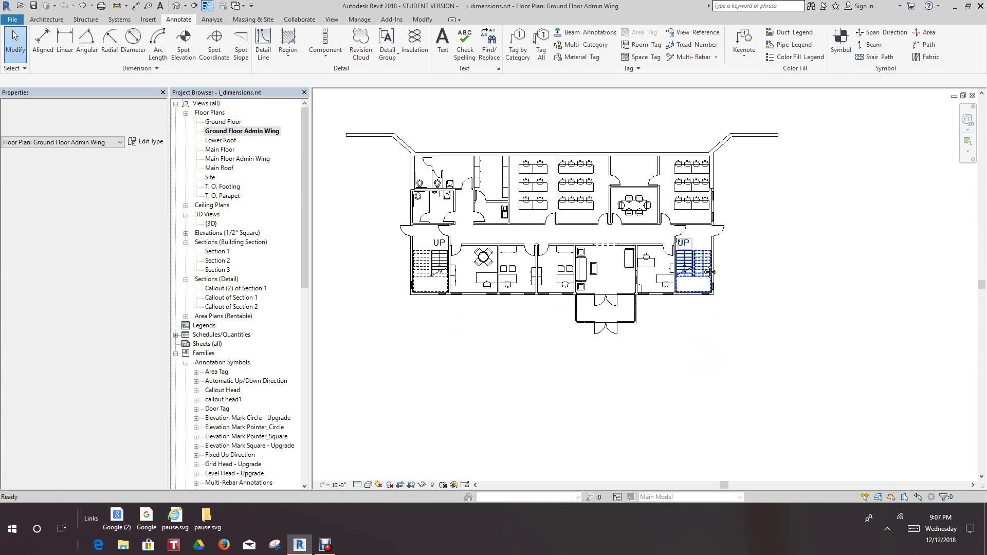
scroll(574, 227, "up", 3)
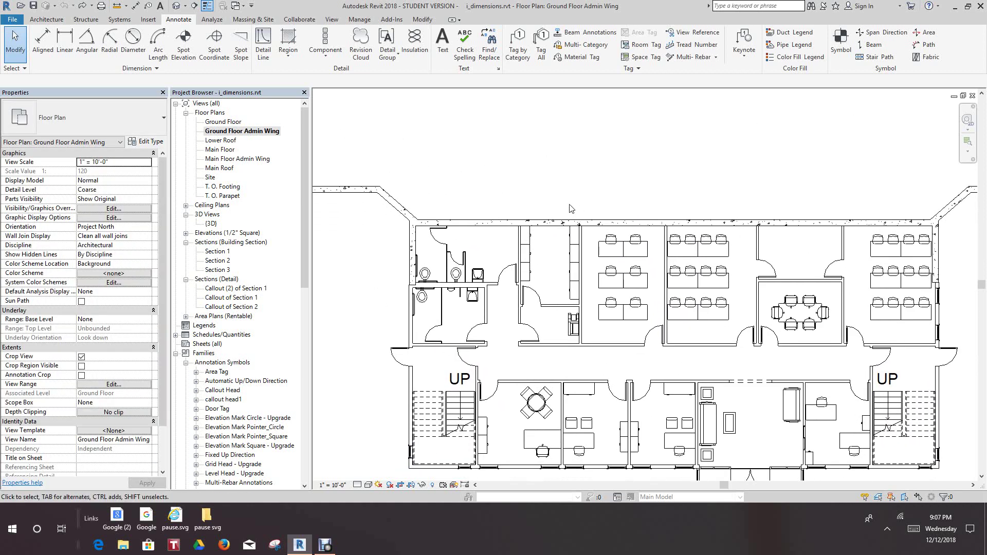
scroll(574, 210, "down", 1)
scroll(571, 211, "up", 1)
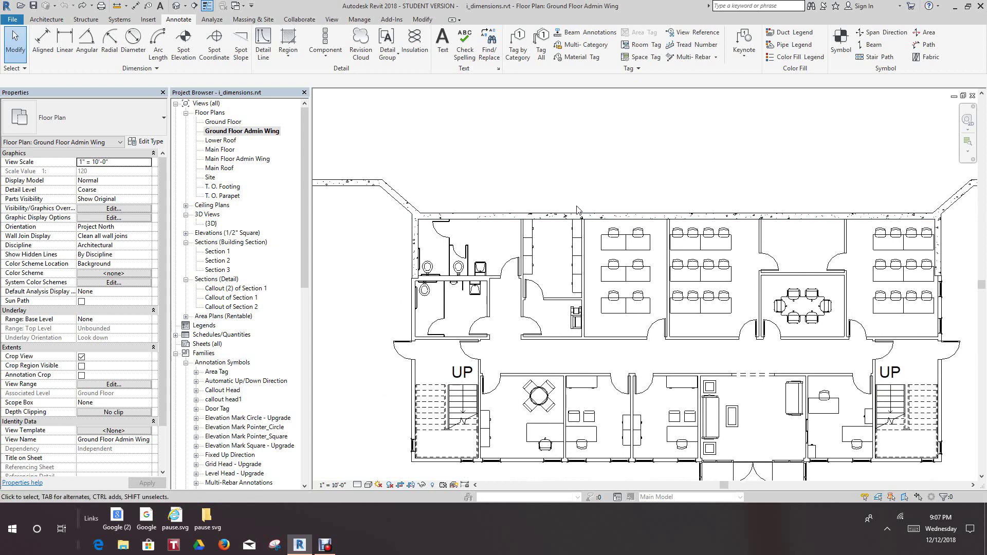
middle_click_drag(567, 211, 553, 192)
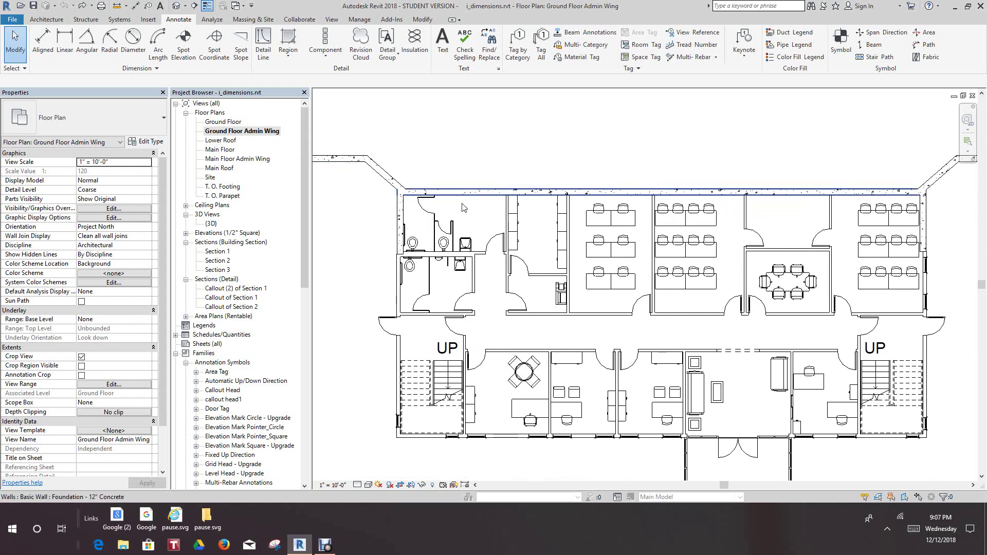
middle_click_drag(526, 252, 519, 200)
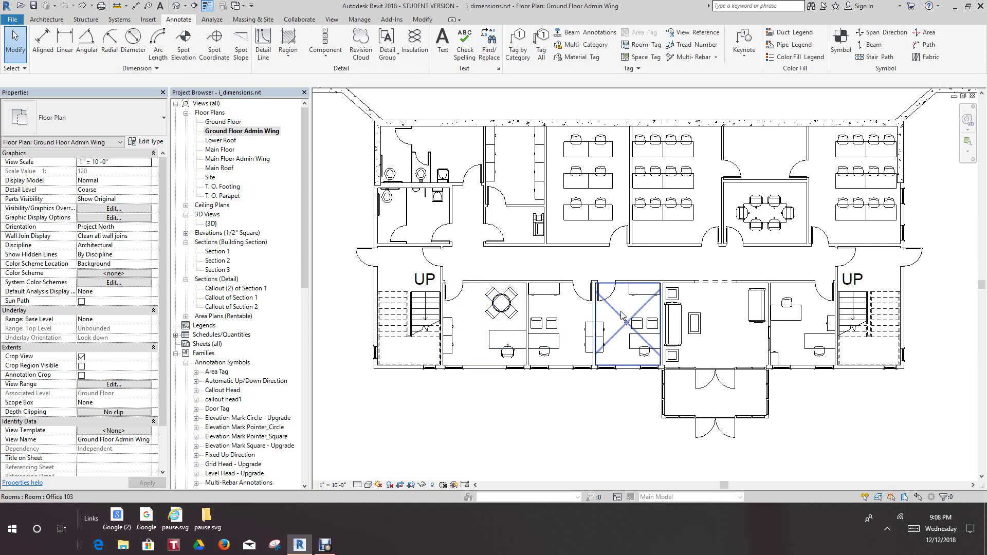
scroll(621, 315, "down", 3)
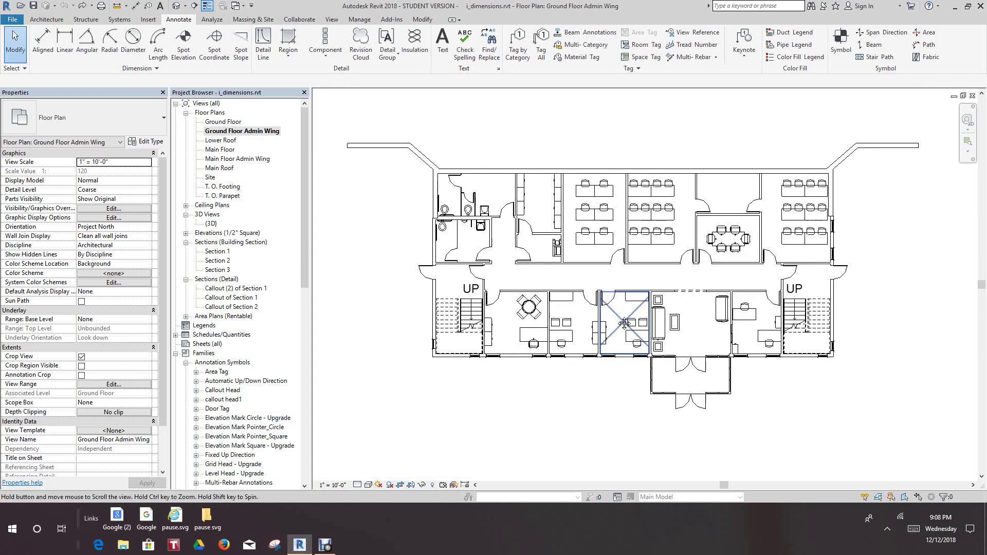
scroll(595, 301, "up", 2)
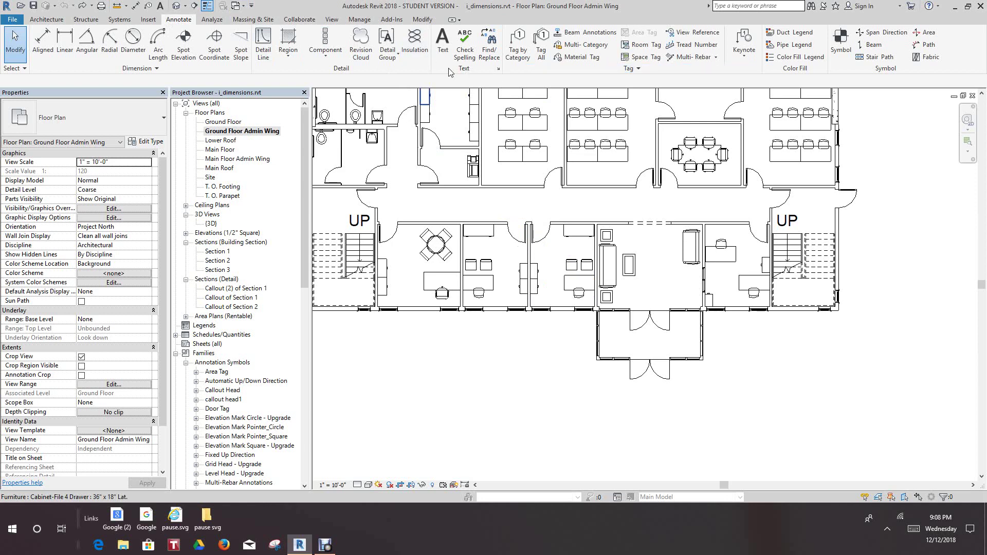
Tag all untagged rooms in the current view with the Room Tag family, horizontally and without leaders
left_click(541, 51)
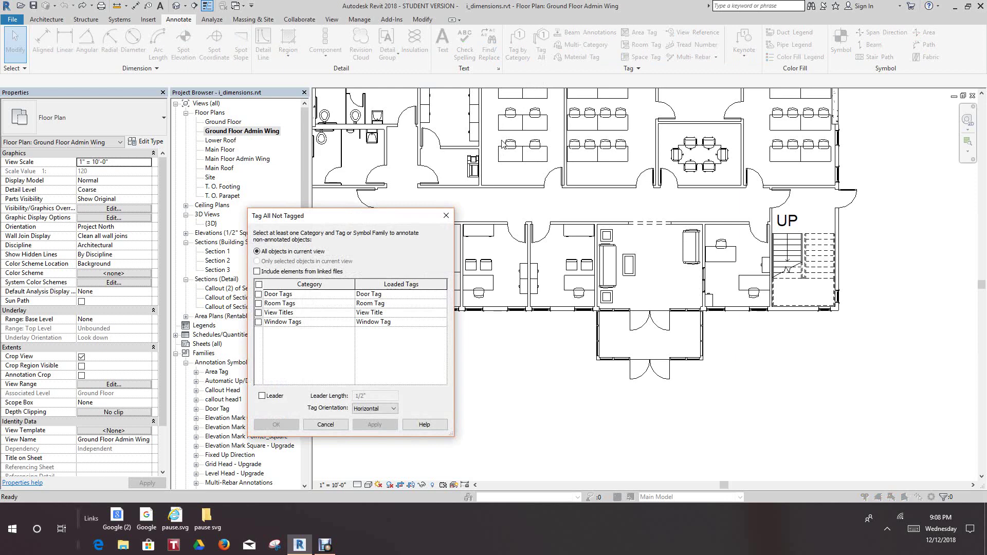
left_click(258, 304)
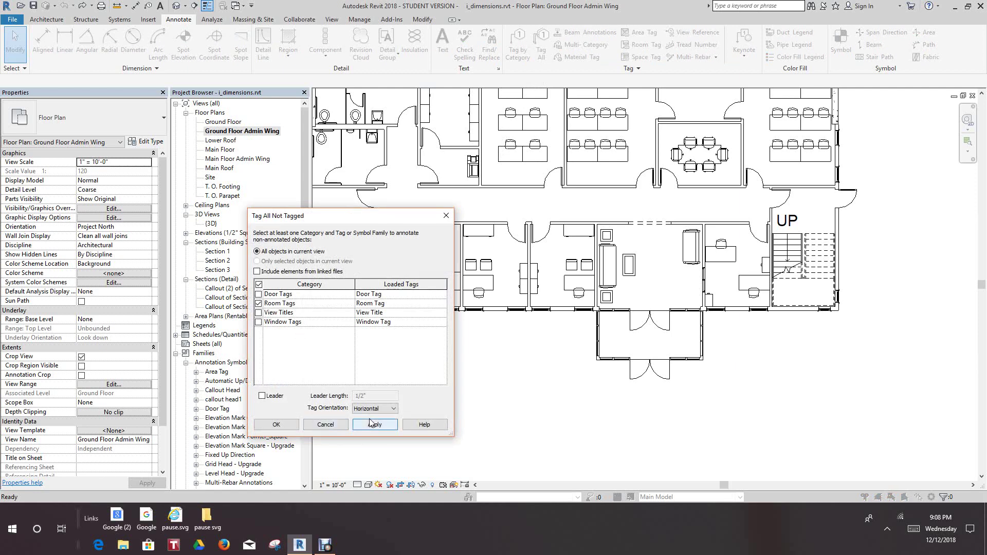
left_click(284, 425)
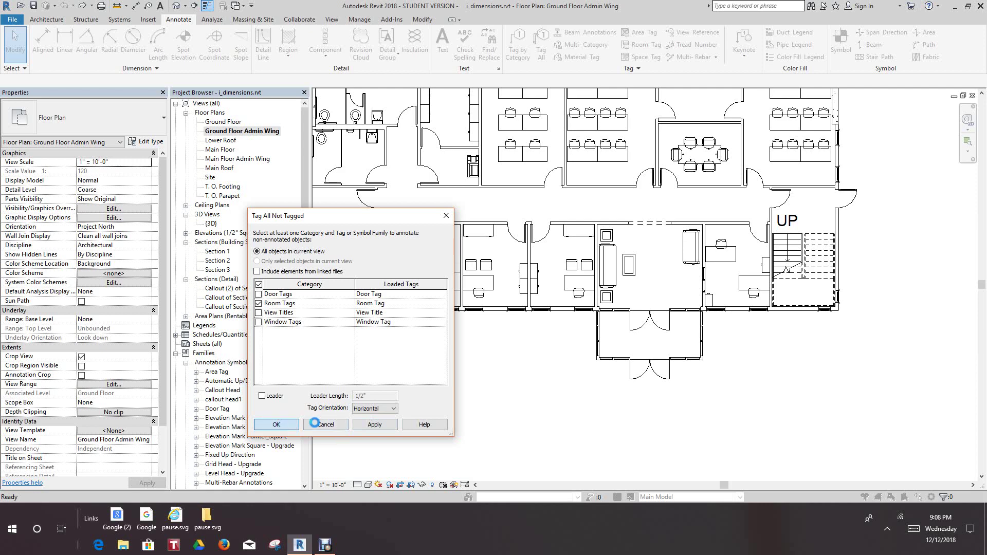
scroll(587, 444, "down", 2)
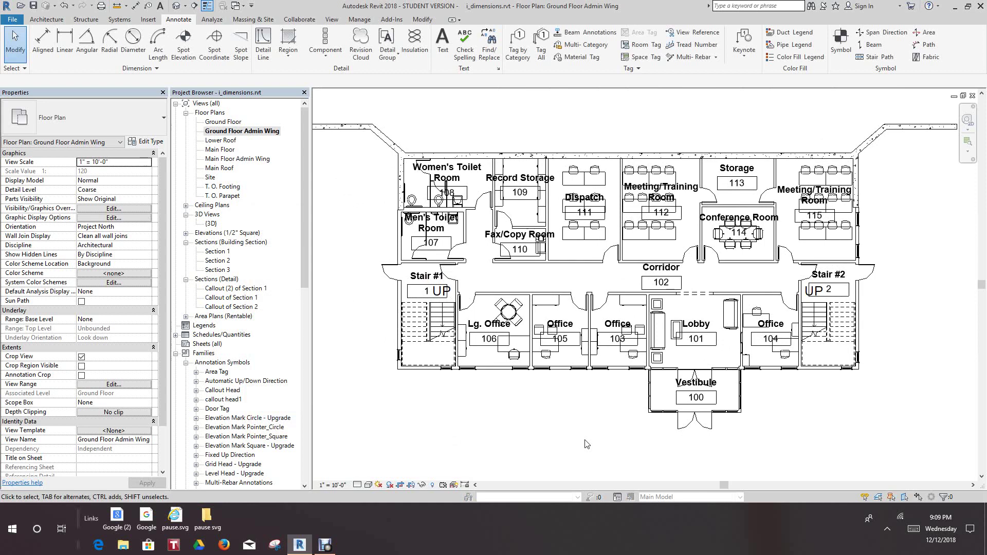
Duplicate the Ground Floor Admin Wing floor plan as an independent view without its detailing
left_click(244, 135)
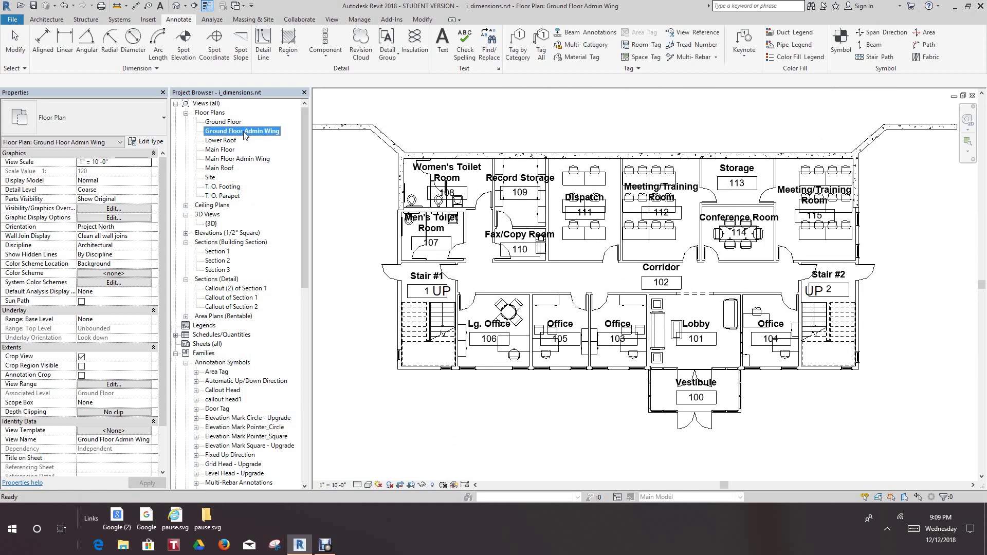
right_click(244, 135)
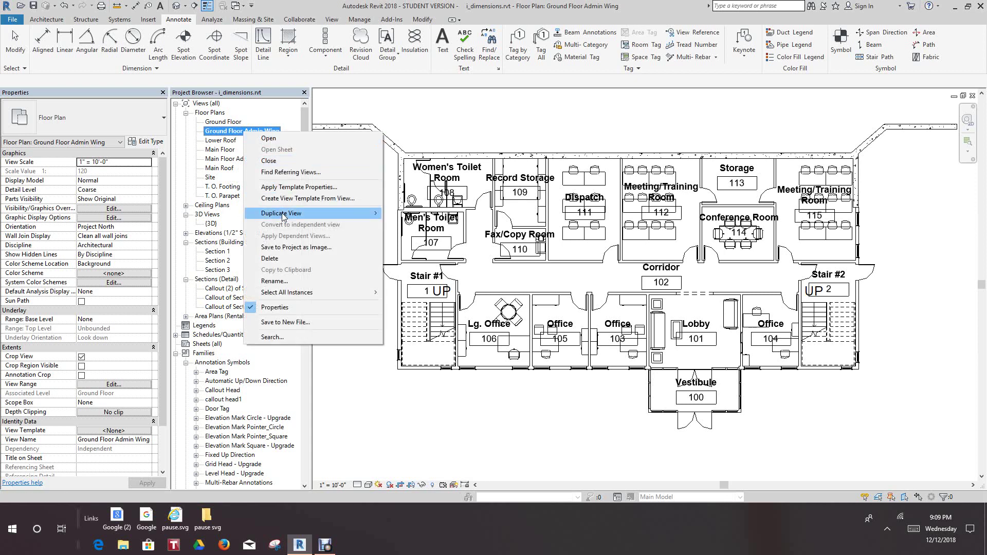
mouse_move(282, 216)
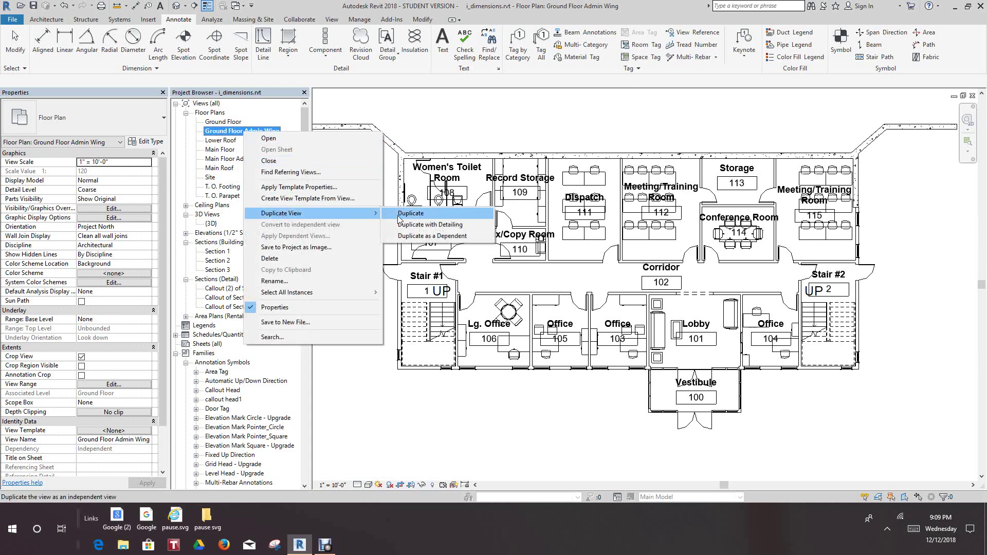
left_click(425, 218)
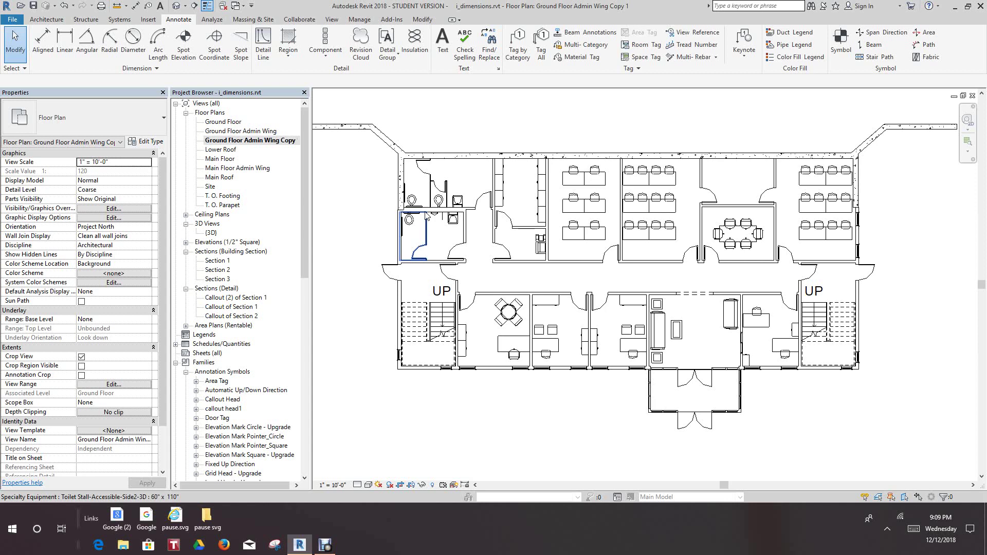
Rename the duplicated floor plan view as Ground Floor Admin Wing No Detailing
left_click(272, 141)
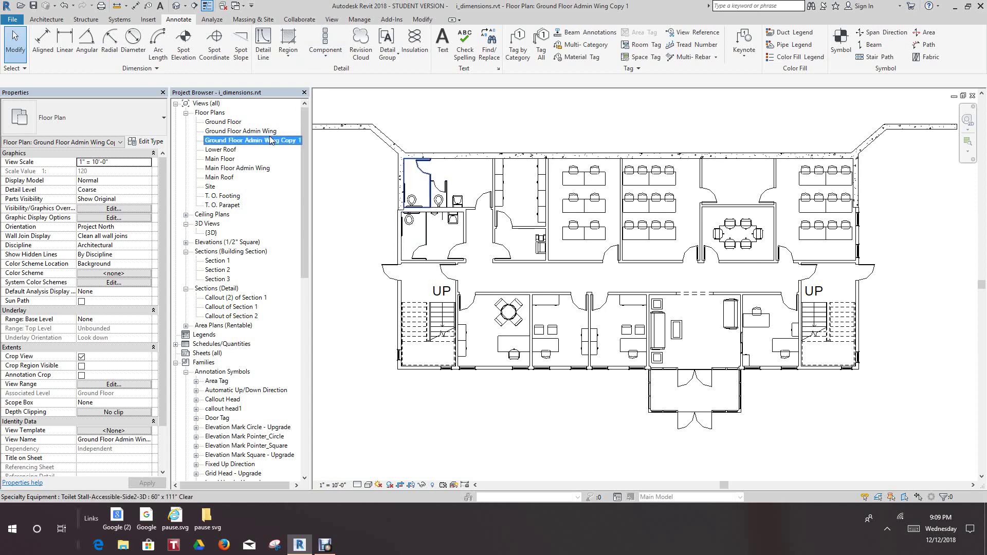
right_click(271, 142)
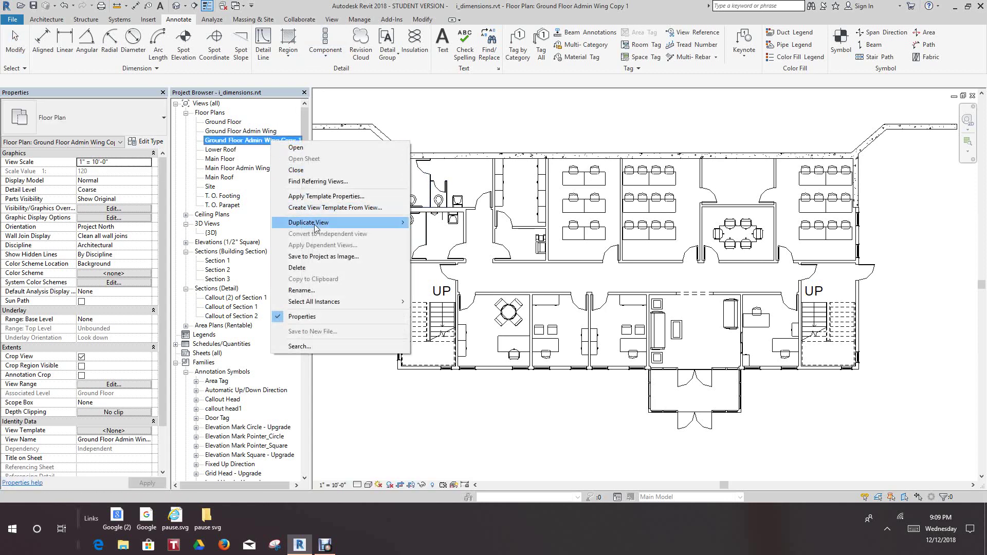
left_click(301, 291)
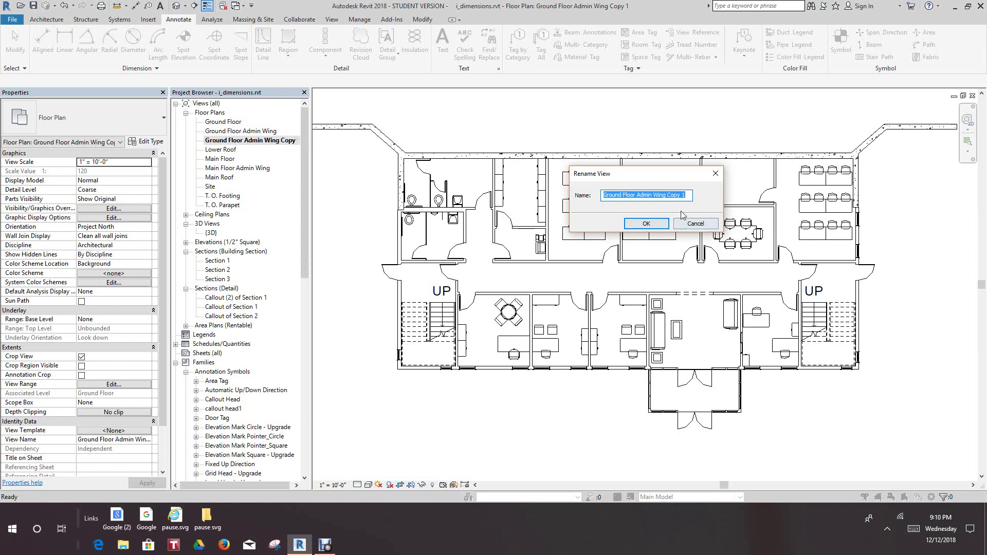
left_click(668, 197)
left_click_drag(668, 197, 689, 197)
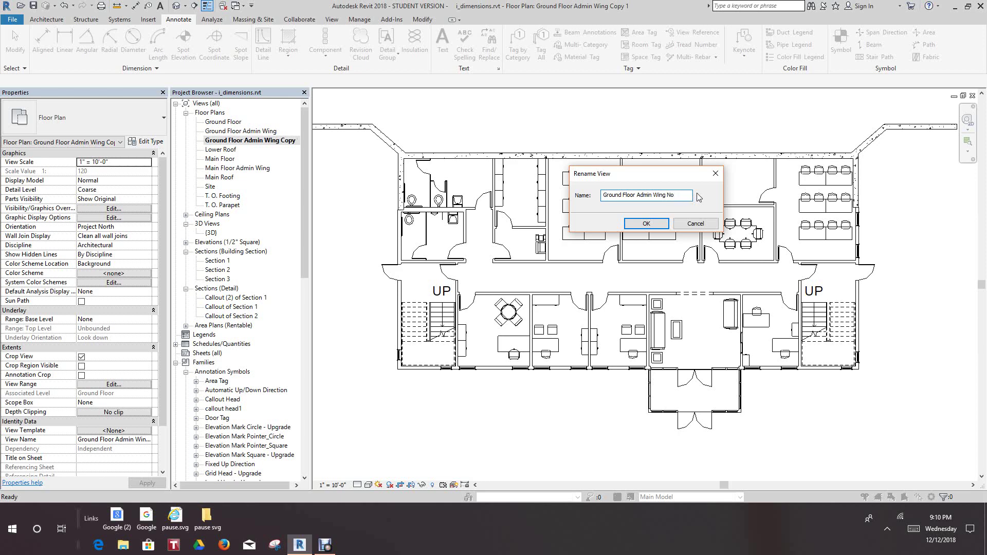
type("No Detailing")
left_click(644, 223)
scroll(371, 226, "down", 1)
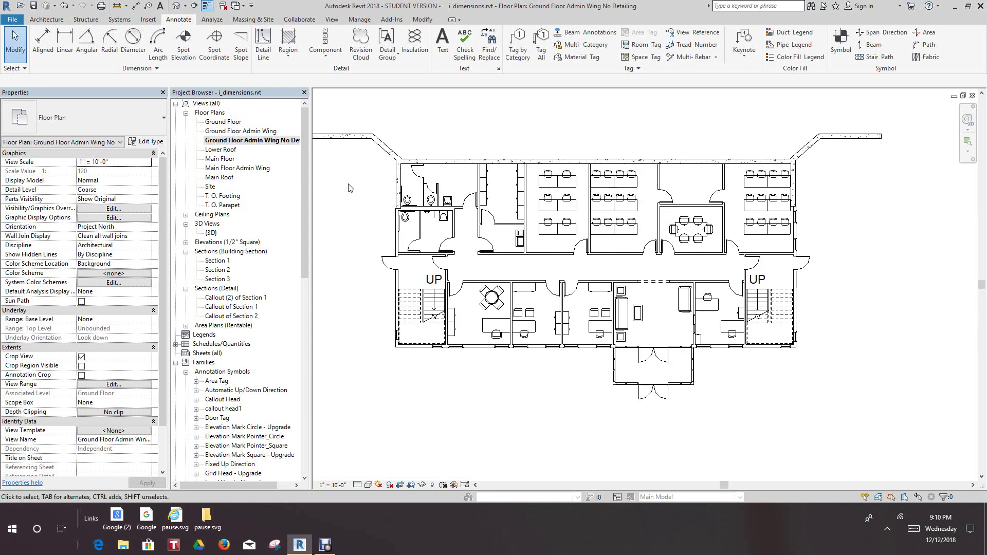
middle_click_drag(377, 197, 422, 230)
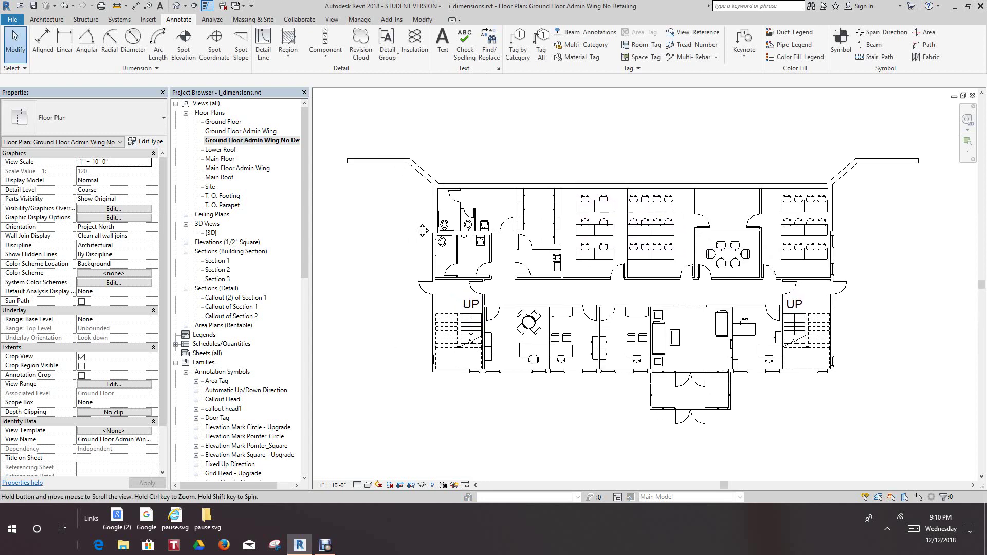
Compare the room tags in the Ground Floor Admin Wing plan with the No Detailing copy, ending in the original view
double_click(218, 132)
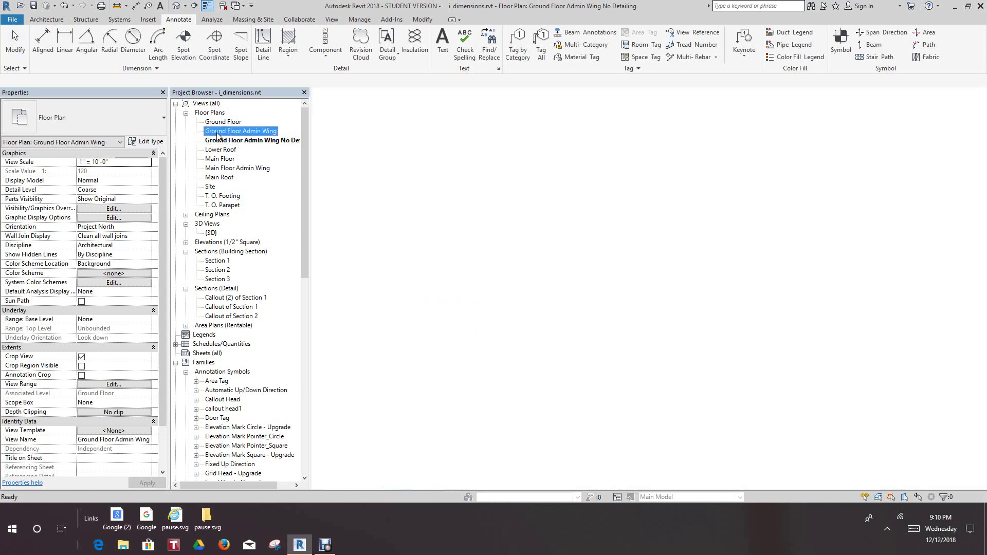
left_click(221, 142)
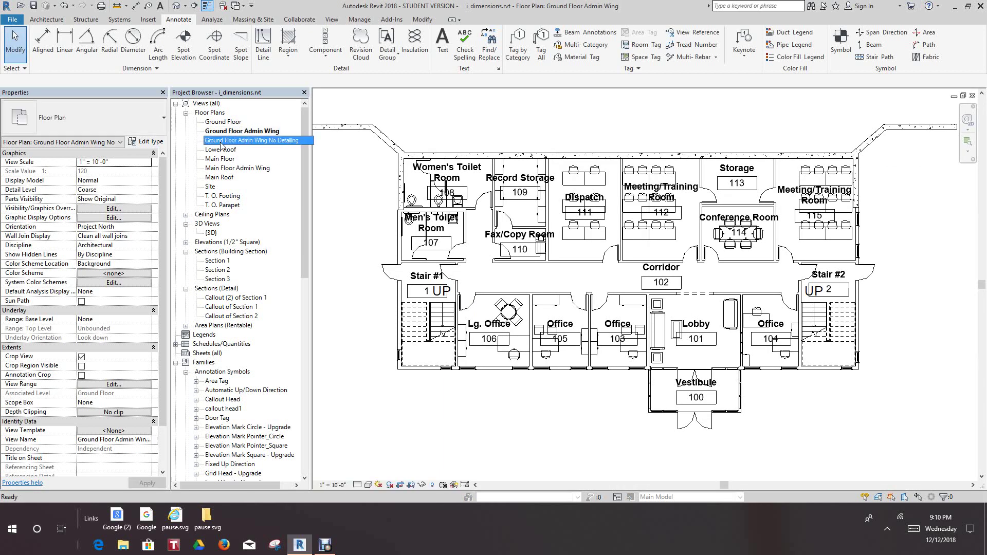
double_click(221, 141)
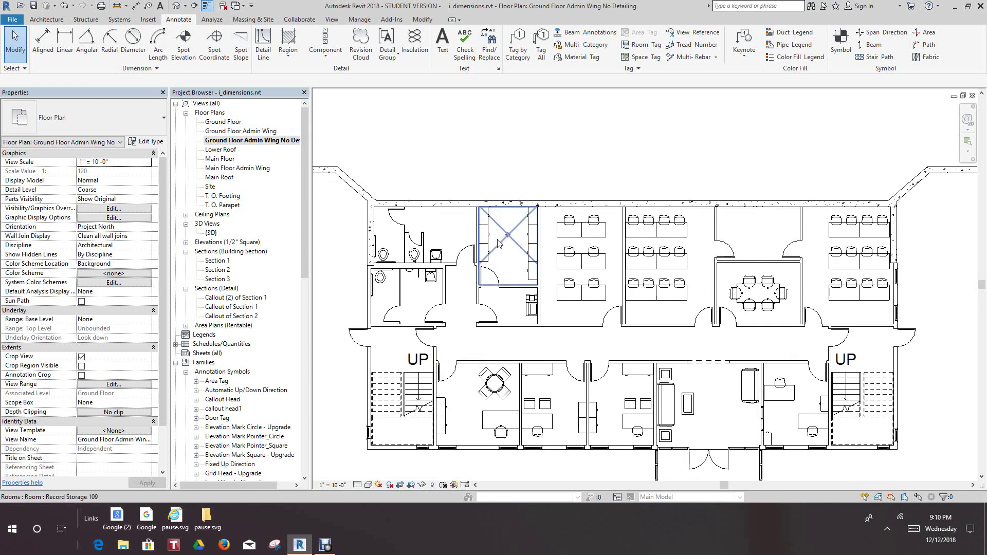
middle_click_drag(499, 243, 487, 222)
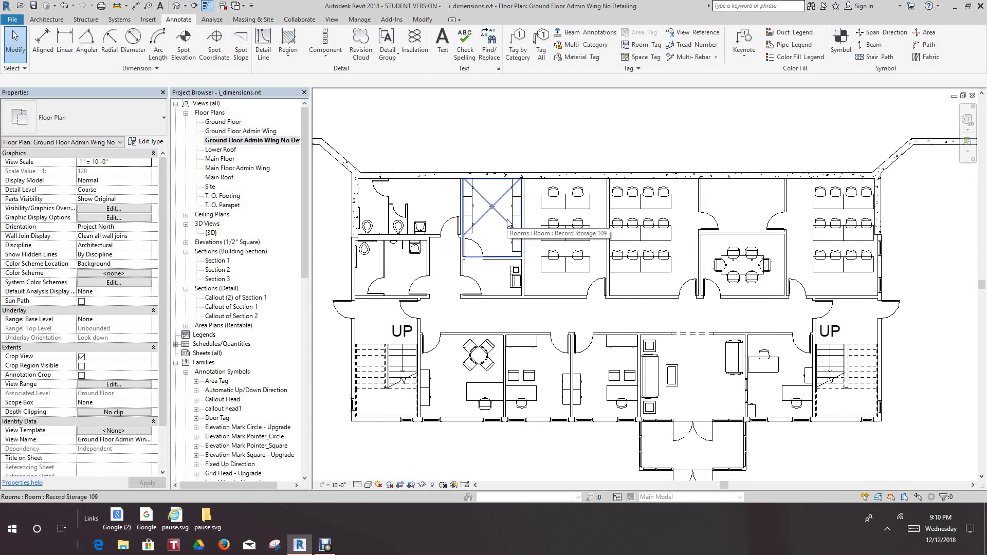
scroll(508, 222, "down", 1)
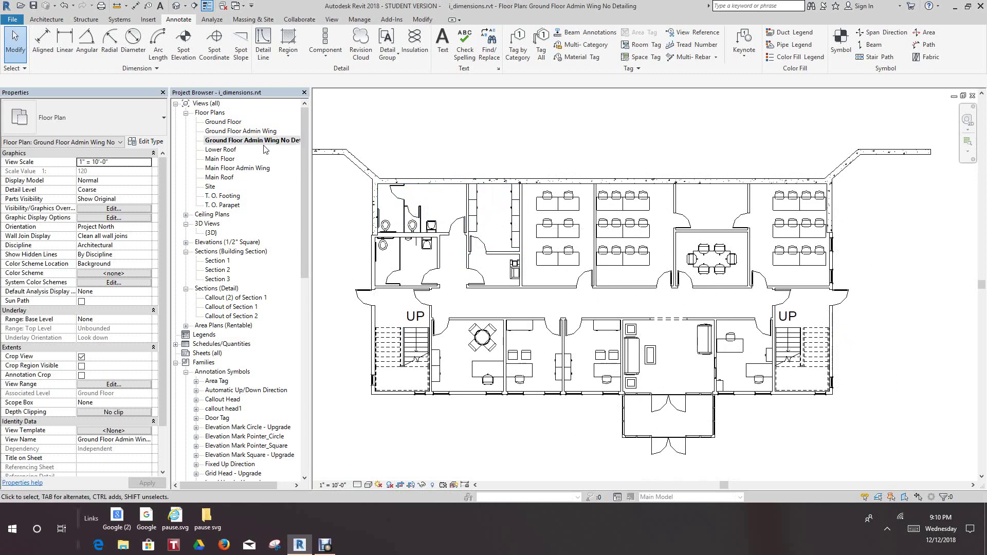
double_click(237, 131)
middle_click_drag(532, 235, 493, 233)
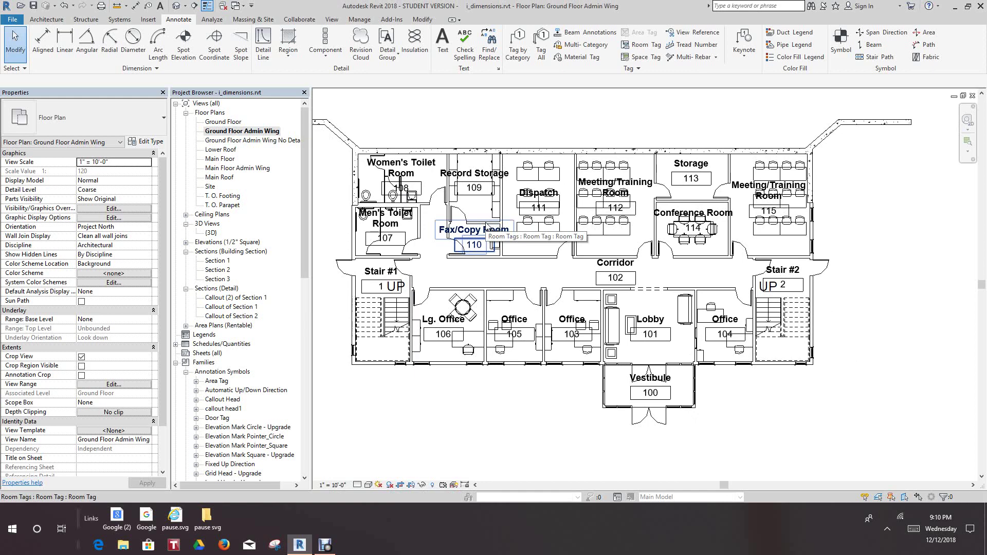
scroll(487, 227, "down", 1)
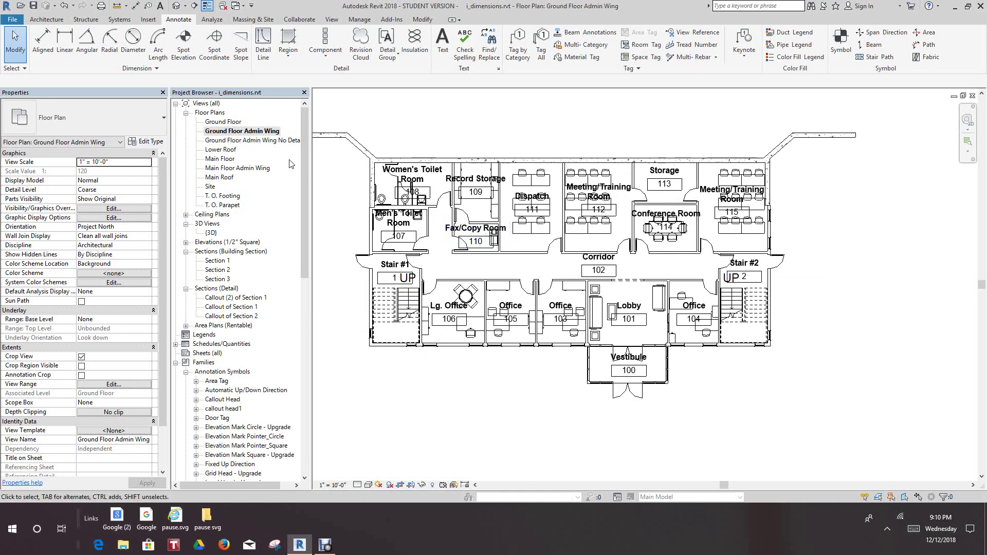
right_click(257, 133)
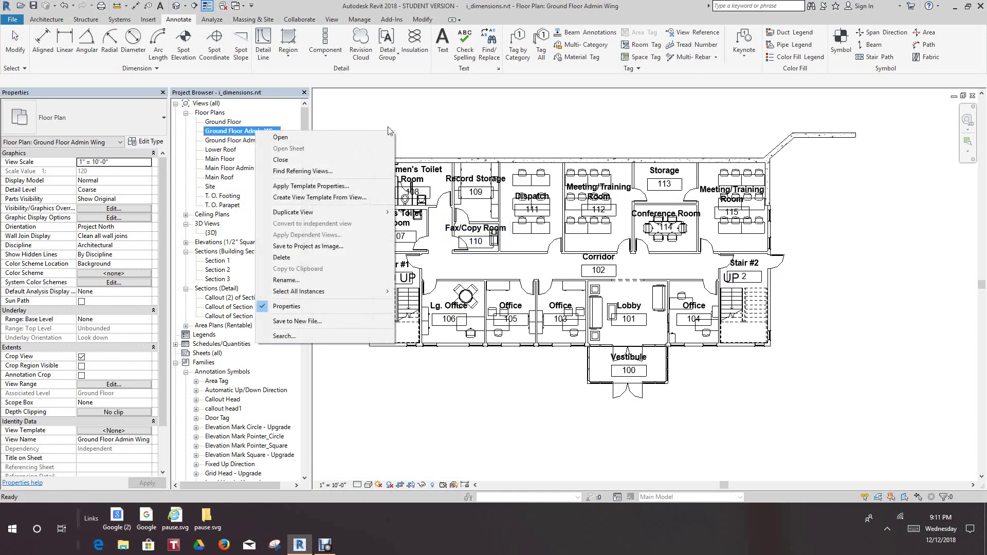
left_click(419, 122)
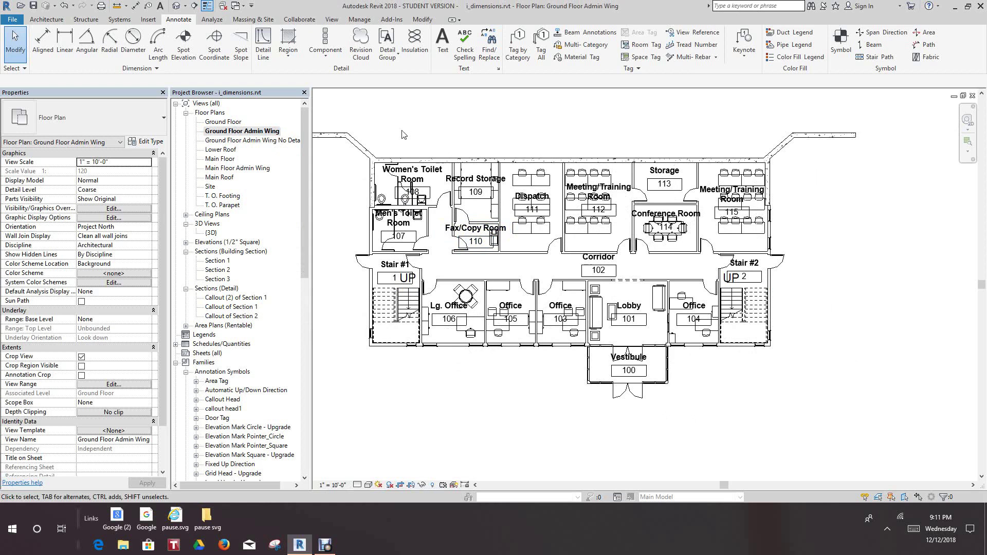
left_click(259, 132)
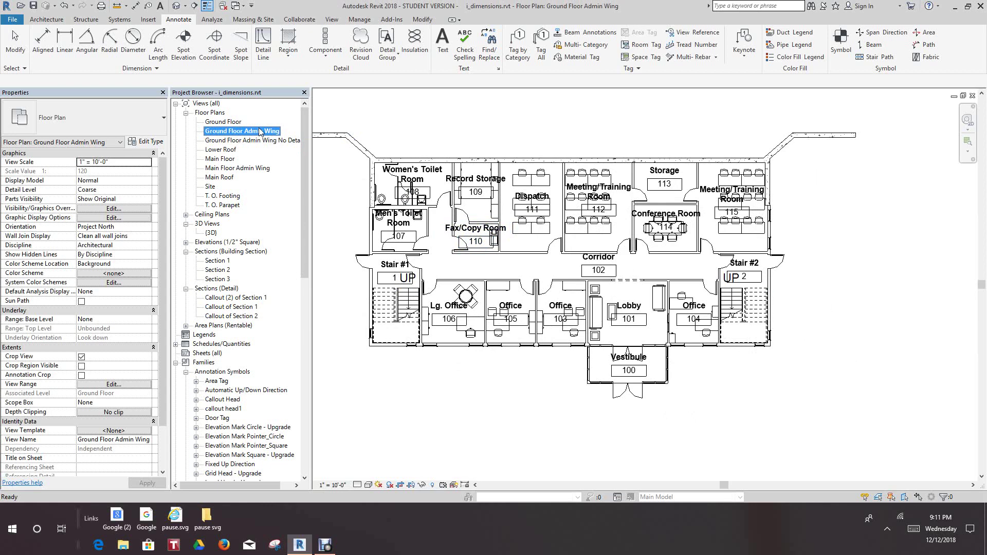
key("XF86MonBrightnessDown")
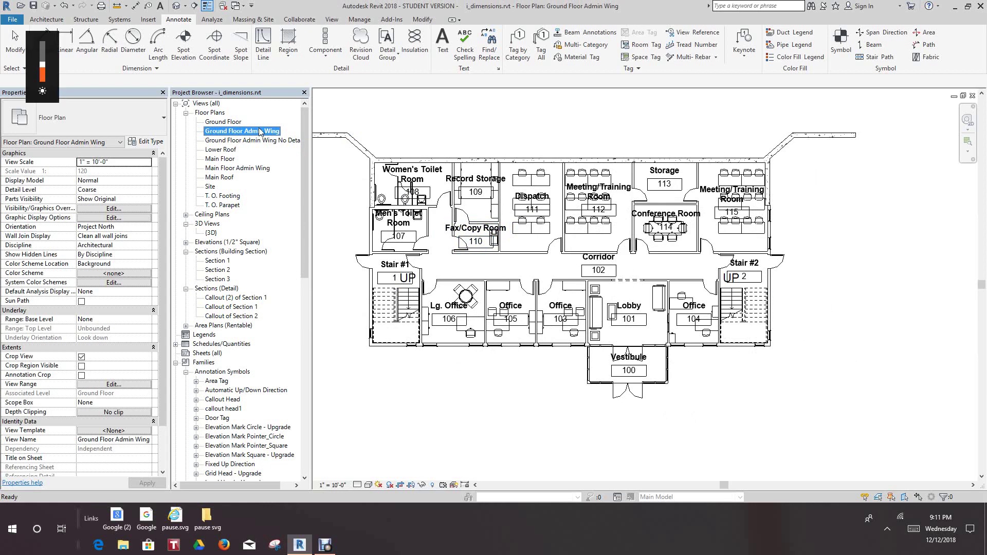
left_click(362, 131)
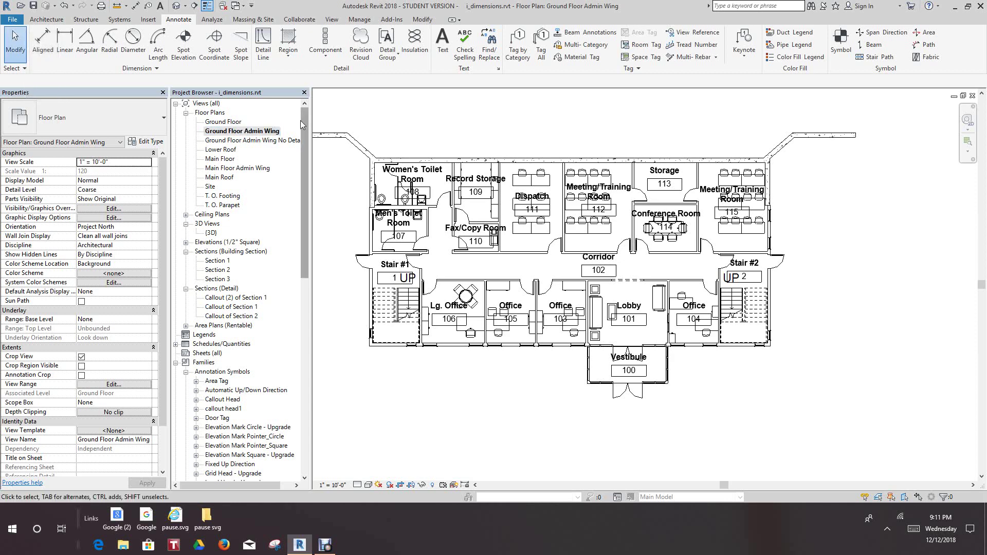
key("XF86MonBrightnessDown")
key("XF86MonBrightnessUp")
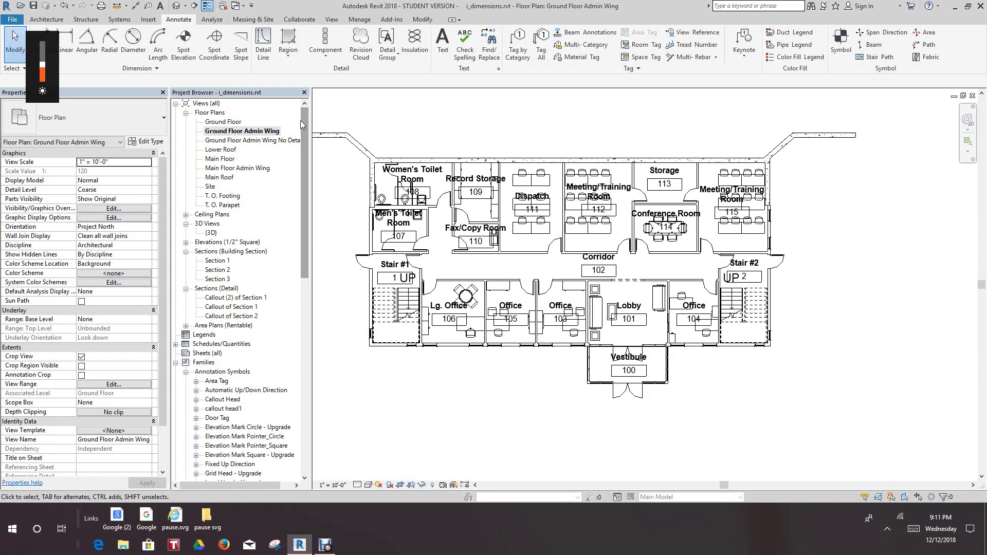
middle_click_drag(482, 169, 479, 186)
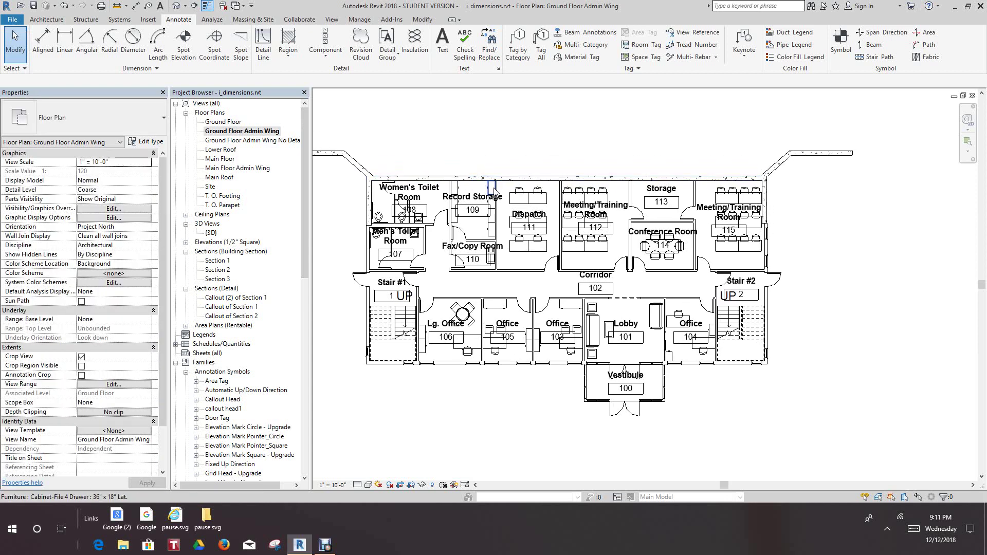
Duplicate the Ground Floor Admin Wing floor plan with its detailing
middle_click_drag(502, 195, 524, 161)
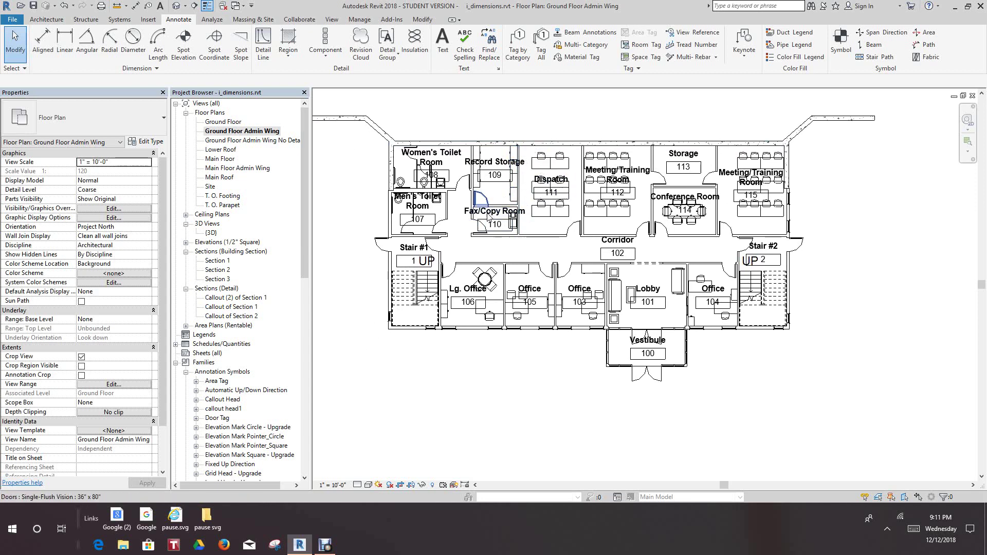
scroll(630, 263, "up", 1)
middle_click_drag(629, 263, 663, 296)
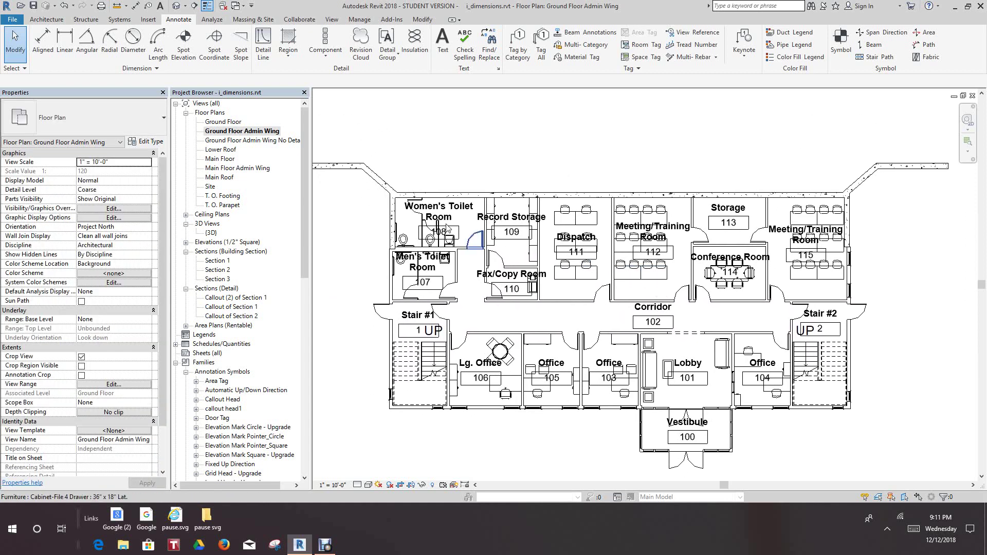
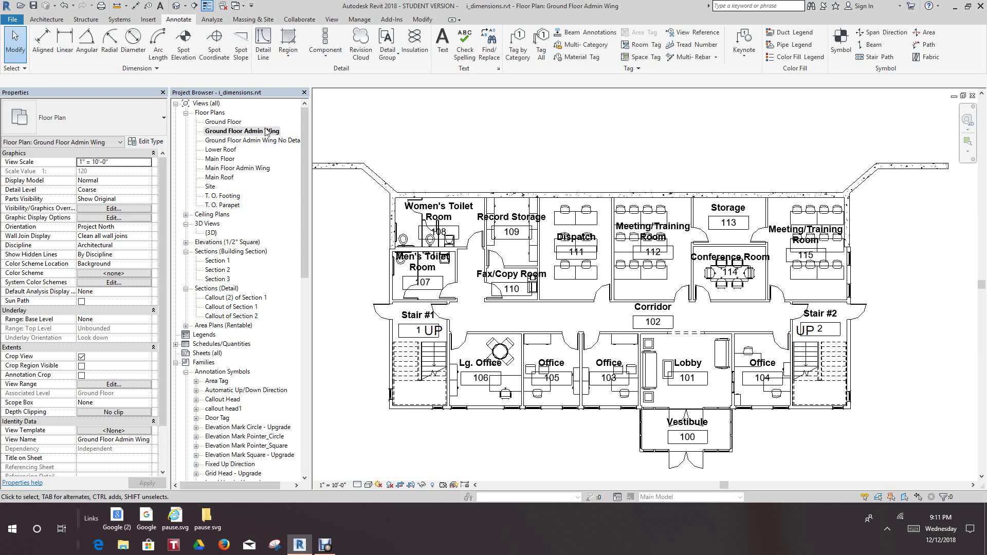
right_click(266, 131)
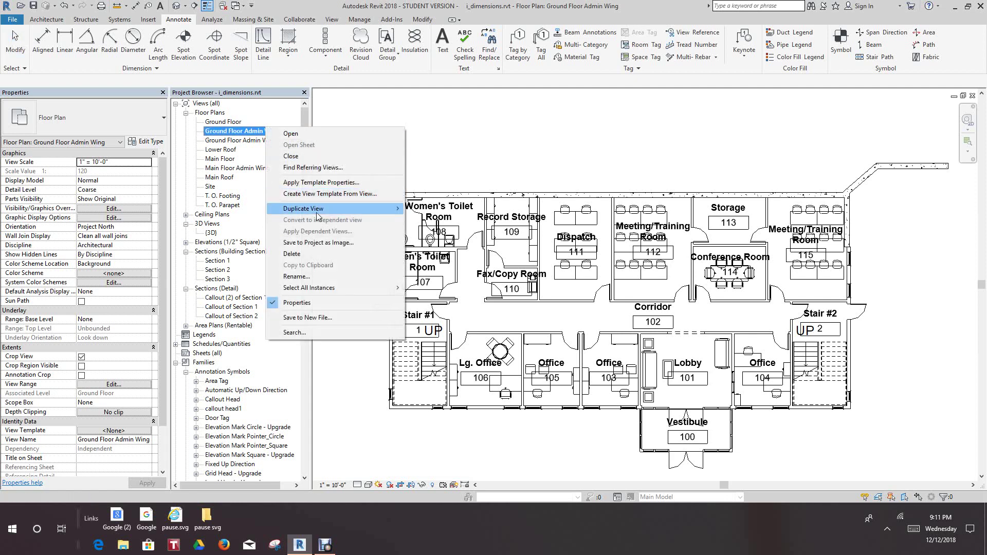
mouse_move(366, 209)
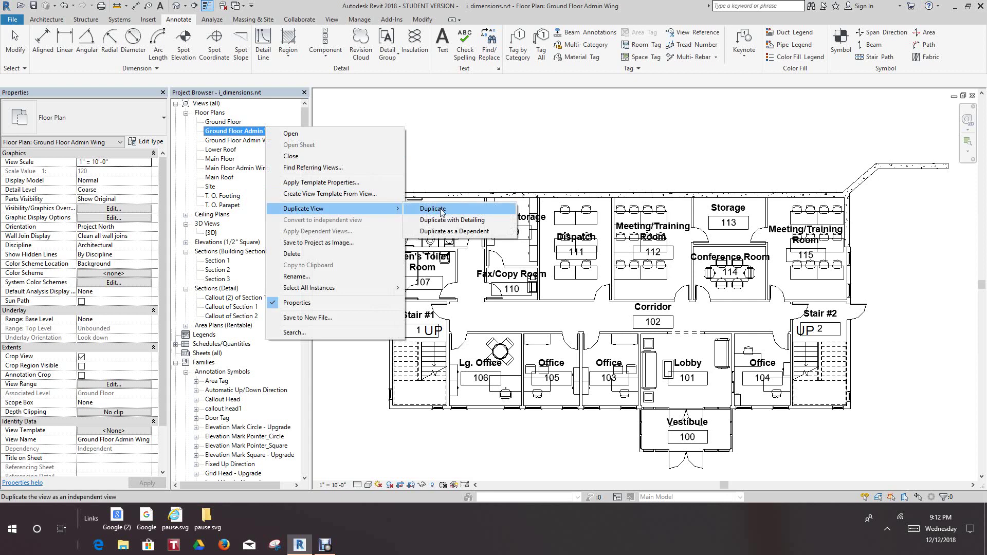
left_click(453, 220)
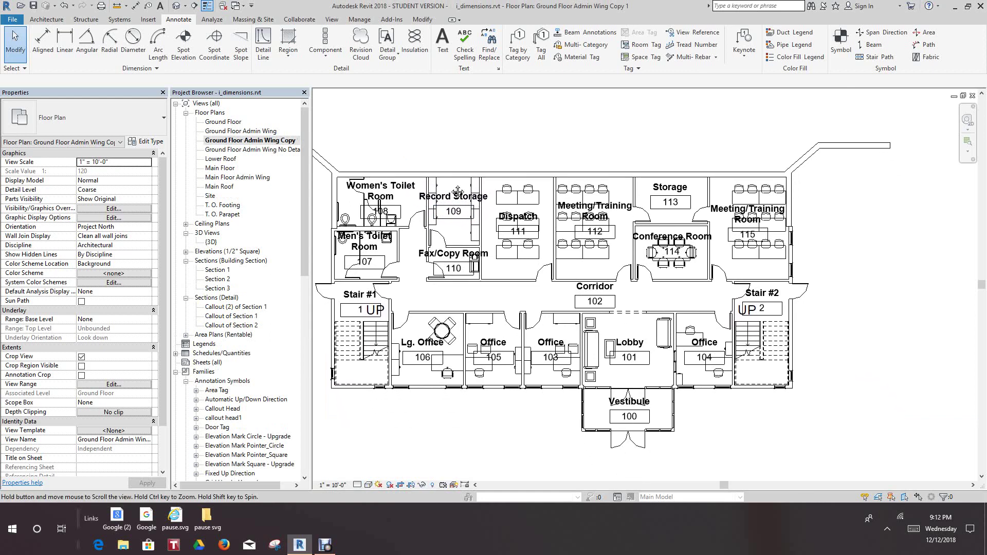
Rename the new copy of the floor plan view as Ground Floor Admin Wing Detailing
middle_click_drag(466, 219, 485, 248)
scroll(475, 223, "down", 2)
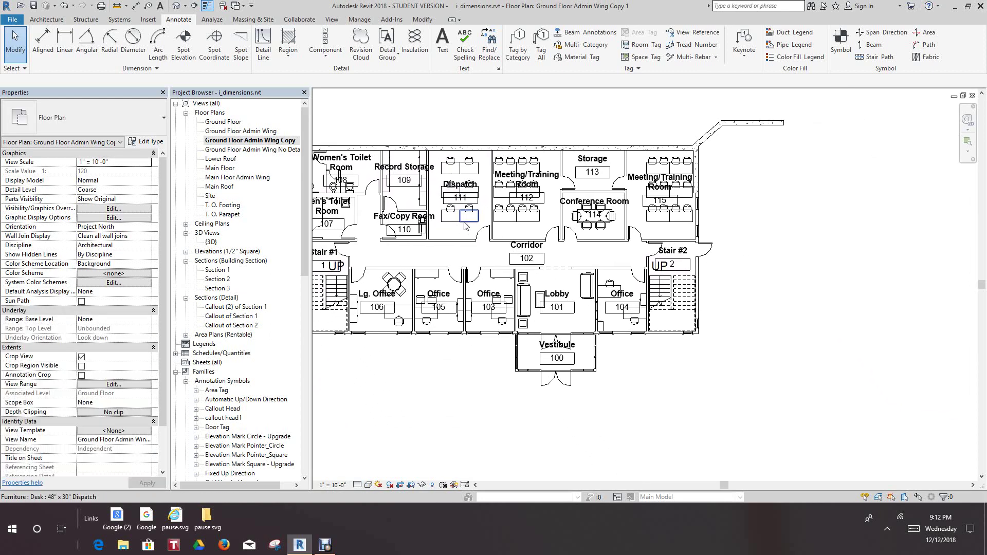
scroll(462, 229, "down", 2)
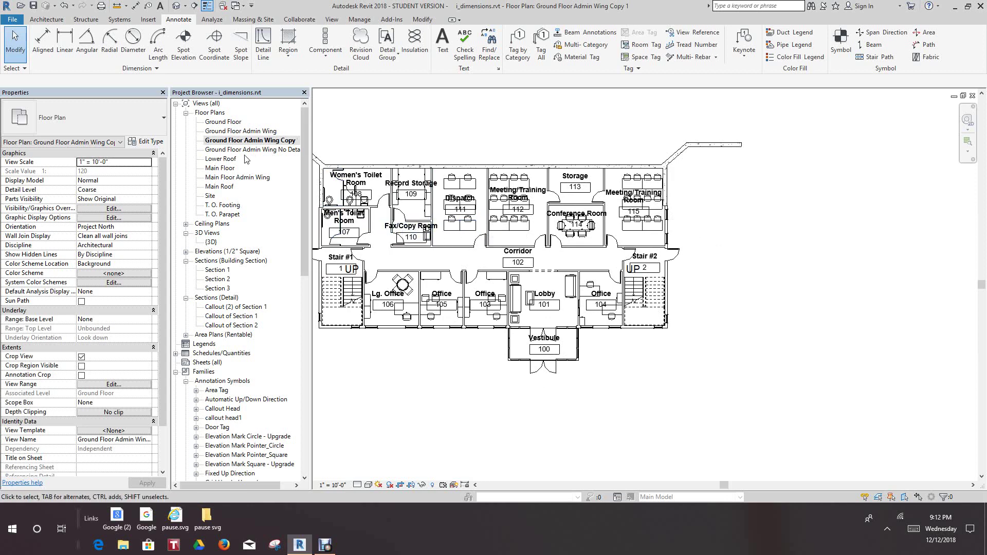
left_click(274, 142)
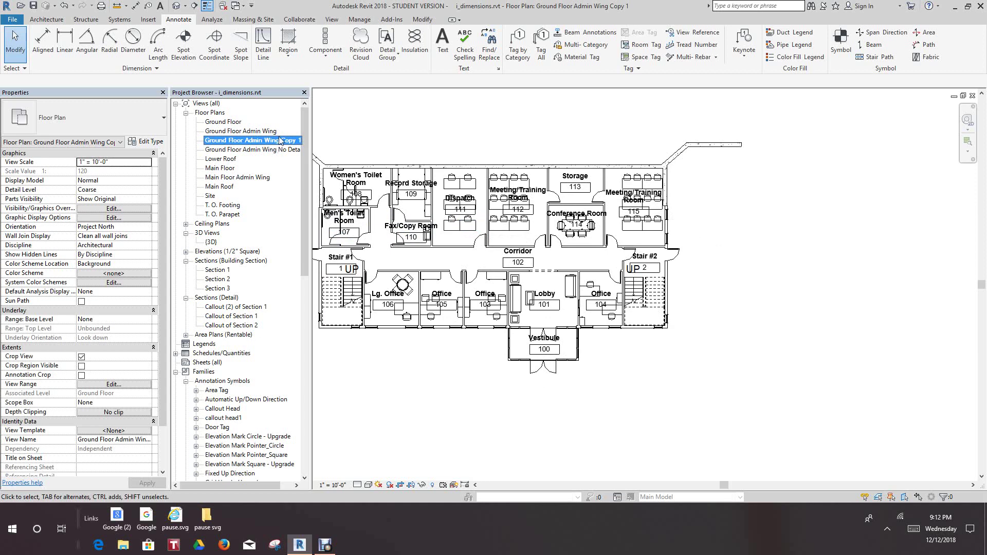
right_click(280, 140)
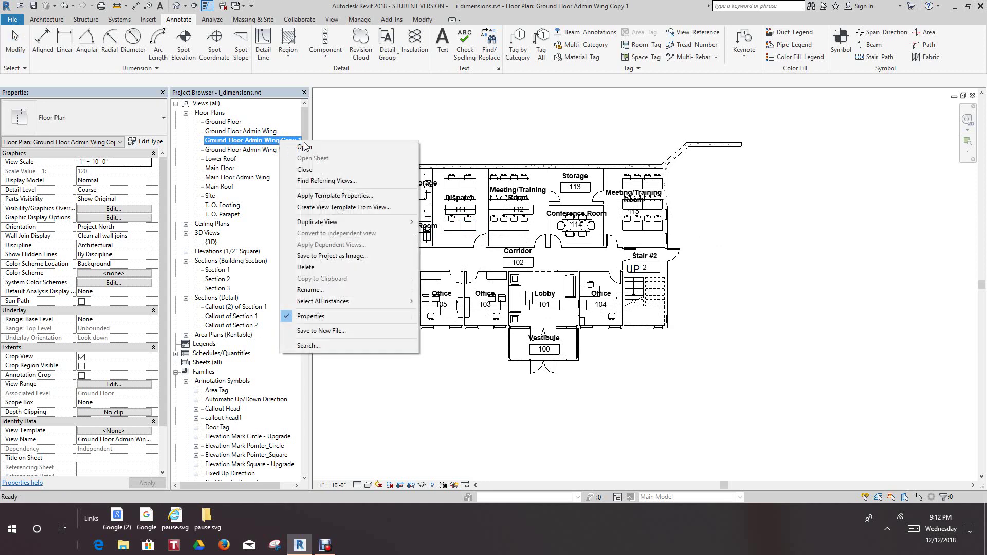
left_click(309, 289)
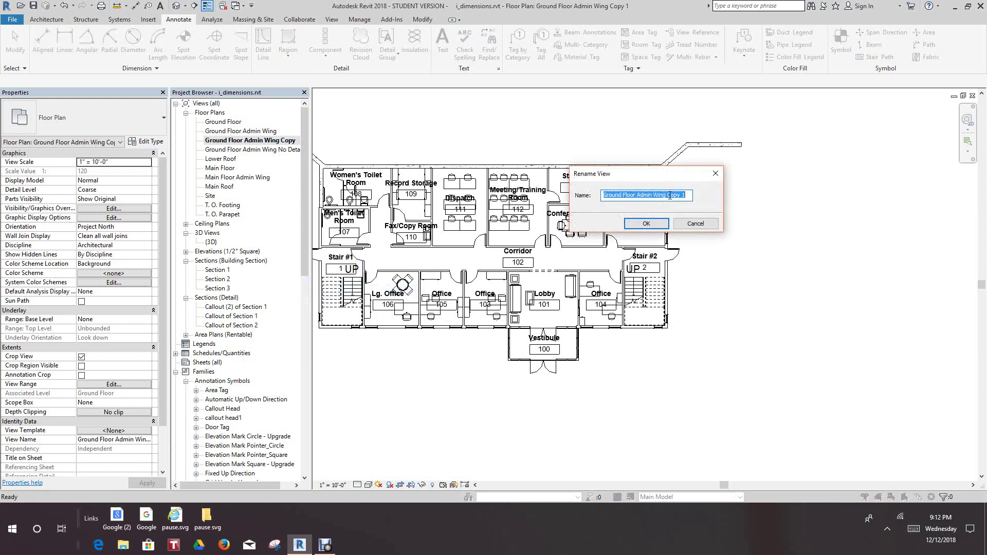
left_click_drag(668, 197, 695, 201)
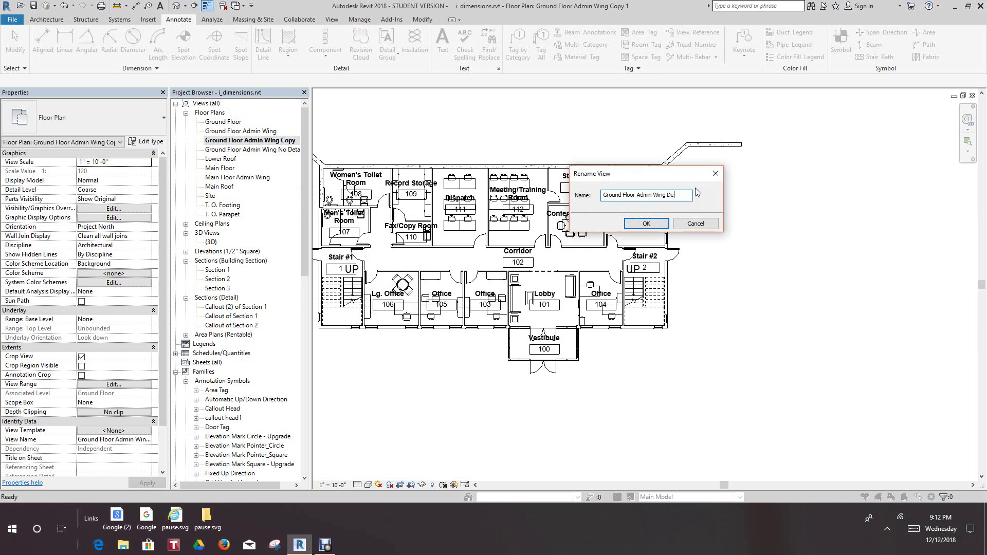
type("tailing")
left_click(652, 225)
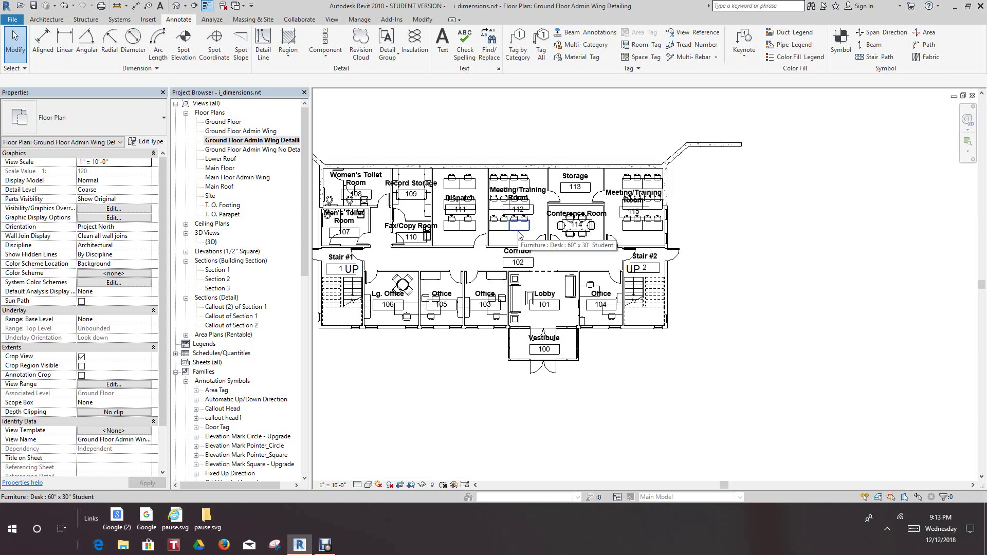
Select all room tags visible in the Detailing view and change their type to Room Tag With Area
scroll(518, 235, "down", 3)
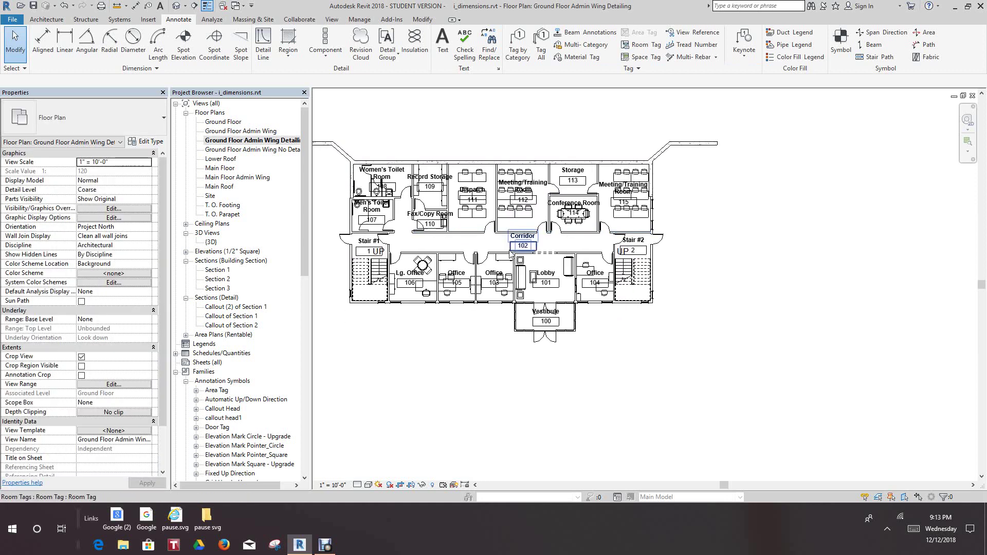
scroll(454, 277, "up", 5)
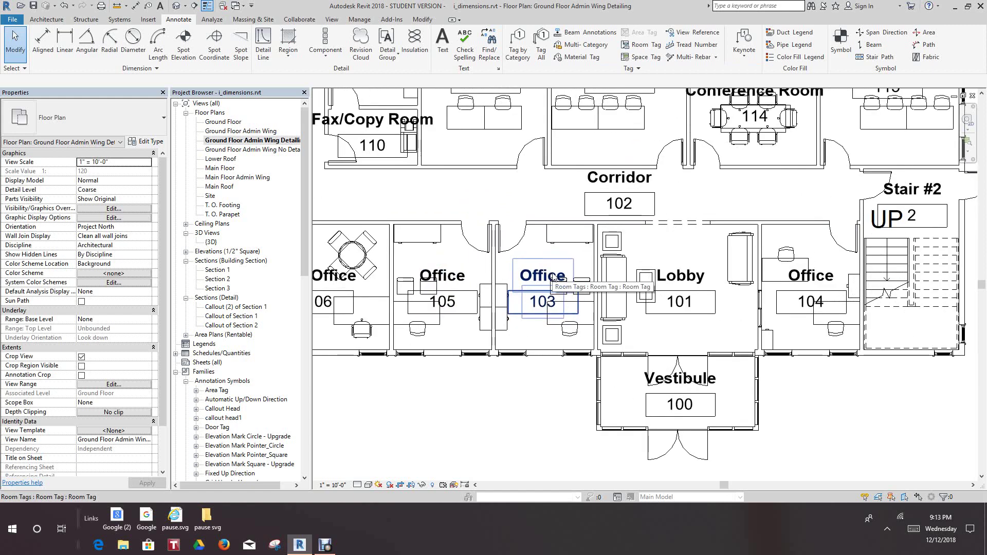
scroll(552, 278, "up", 3)
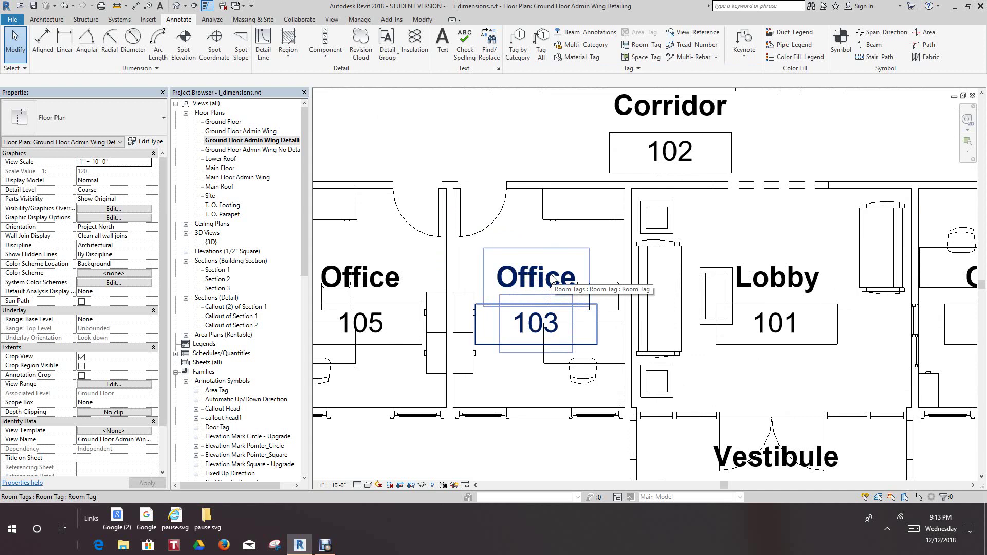
left_click(553, 279)
right_click(552, 279)
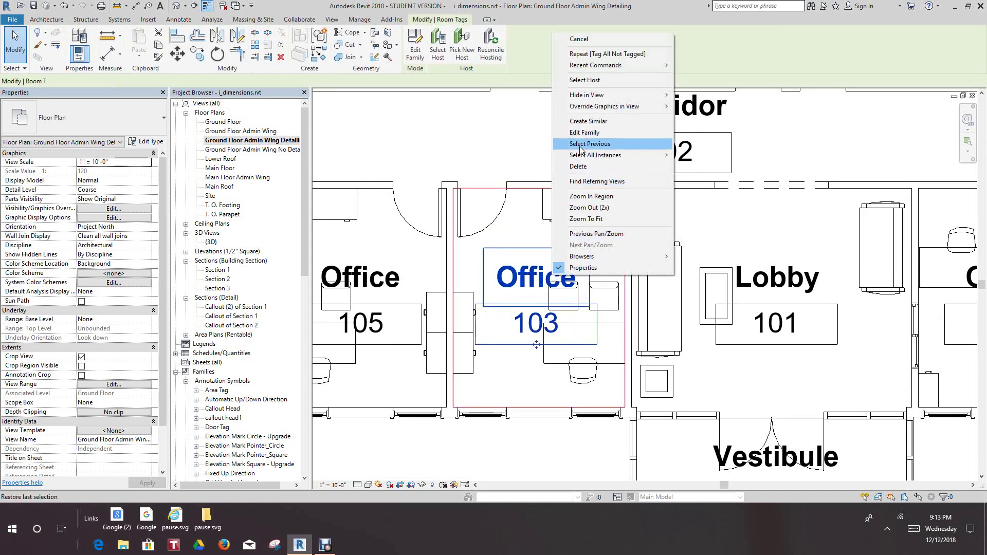
mouse_move(583, 157)
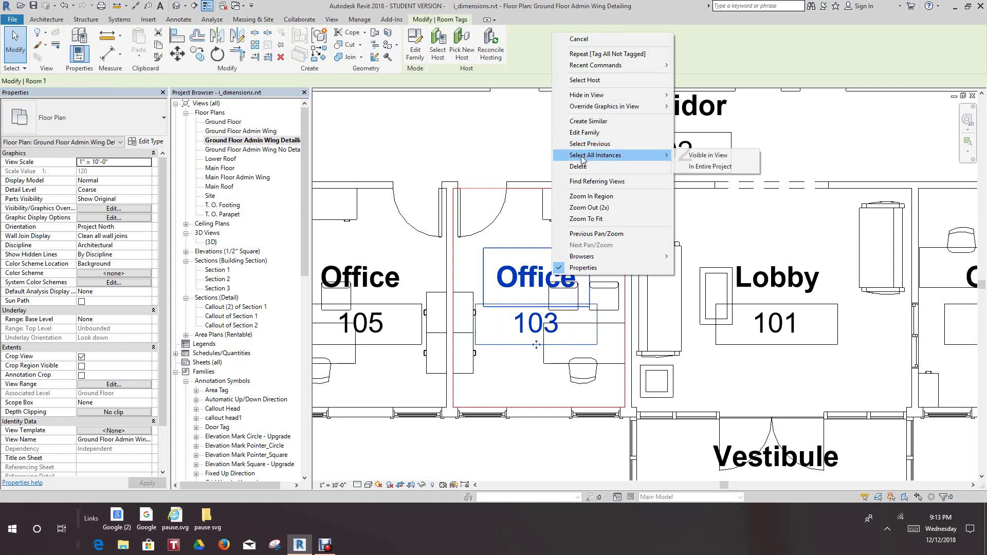
left_click(711, 160)
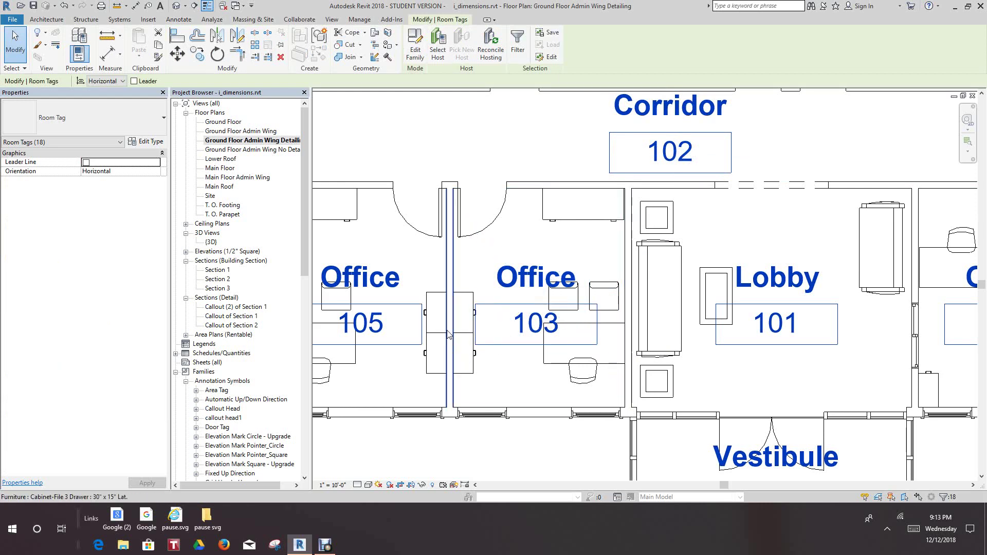
left_click(121, 143)
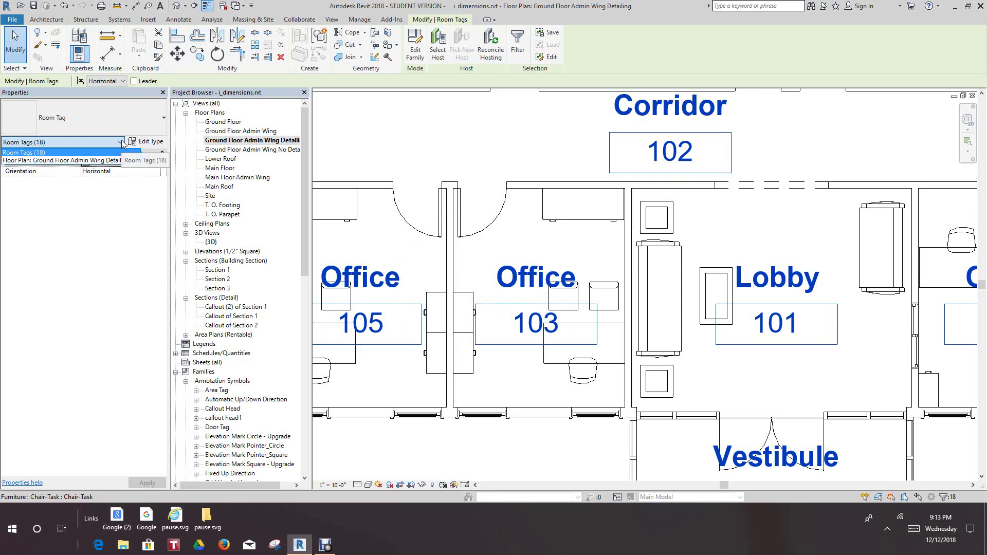
left_click(122, 144)
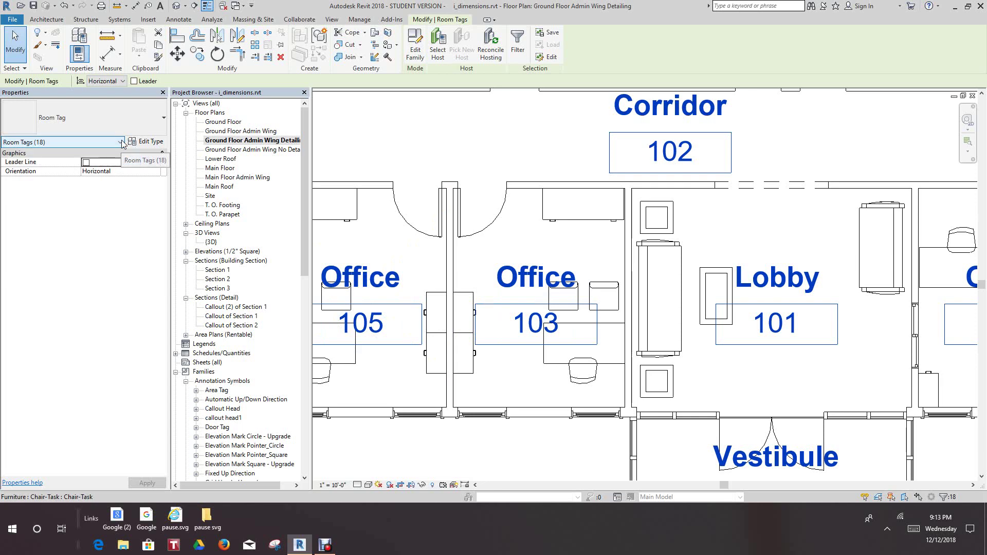
left_click(165, 120)
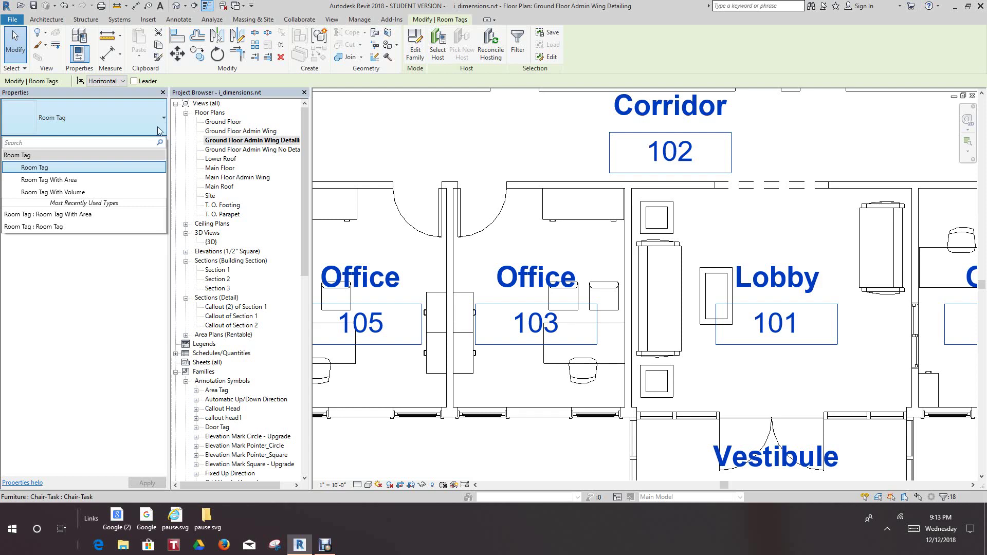
left_click(80, 181)
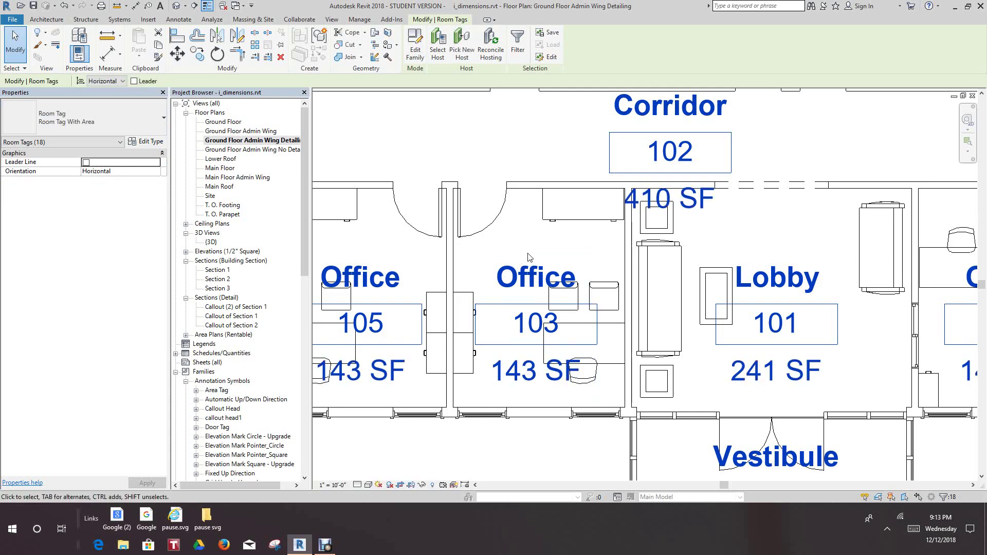
Compare the room tags in the Ground Floor Admin Wing Detailing view with those in the original Ground Floor Admin Wing plan
scroll(527, 258, "down", 2)
mouse_move(527, 259)
middle_mouse_down()
mouse_move(529, 267)
mouse_move(525, 242)
middle_mouse_up()
scroll(532, 245, "down", 1)
scroll(525, 242, "down", 4)
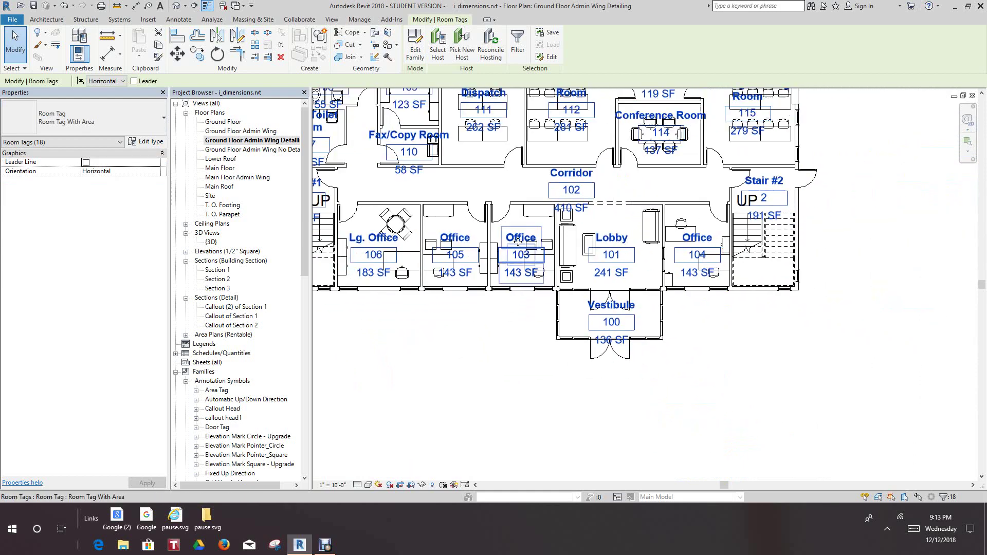
scroll(526, 258, "down", 3)
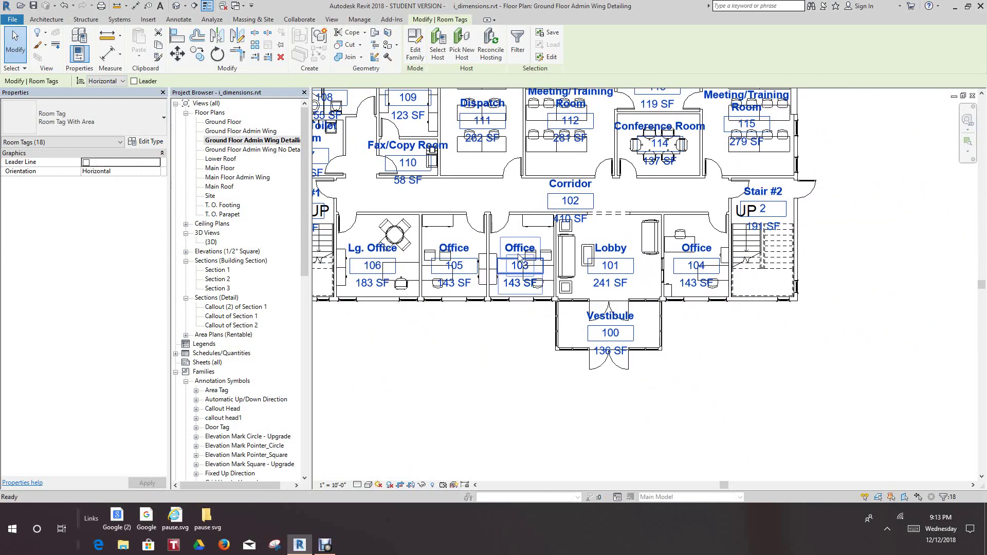
scroll(517, 252, "down", 1)
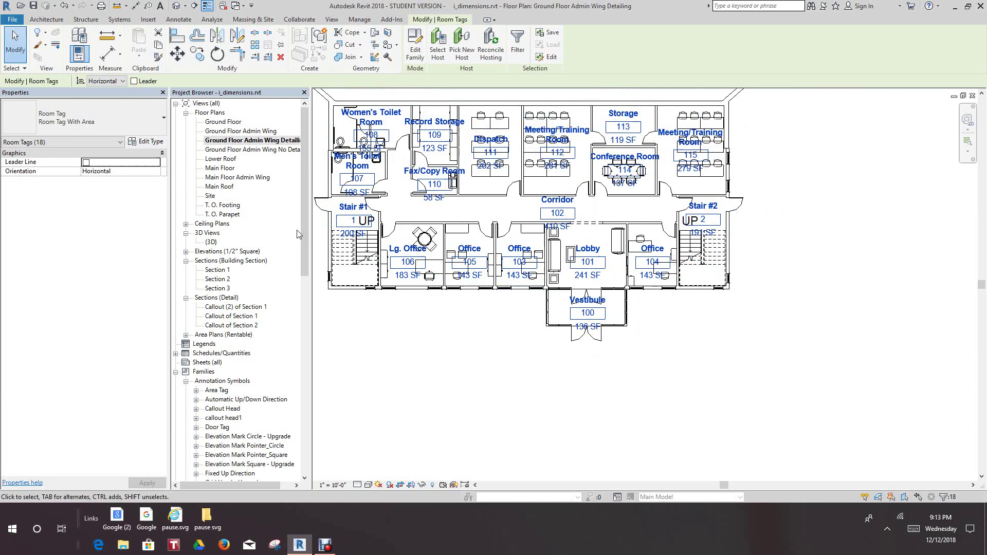
double_click(247, 131)
middle_click_drag(632, 284, 592, 252)
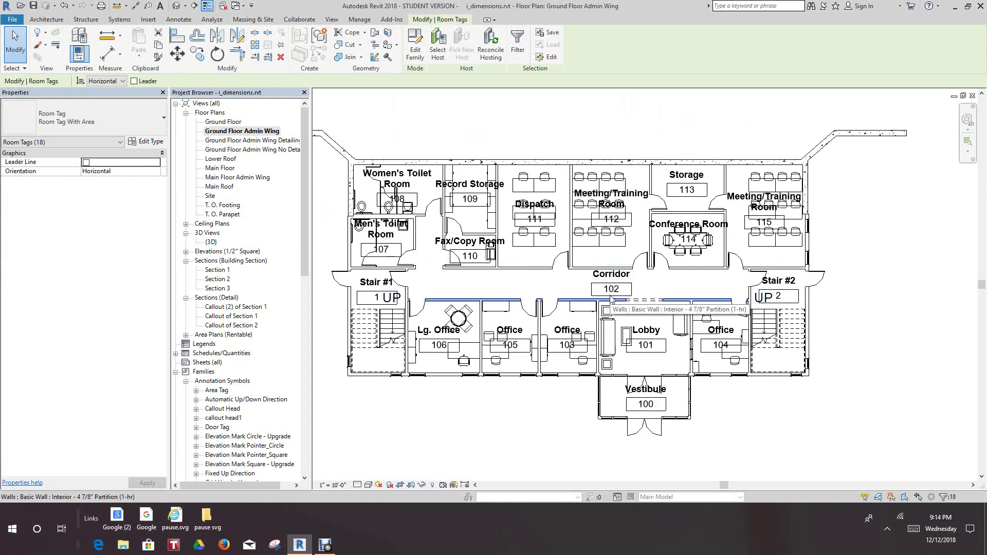
scroll(507, 283, "up", 2)
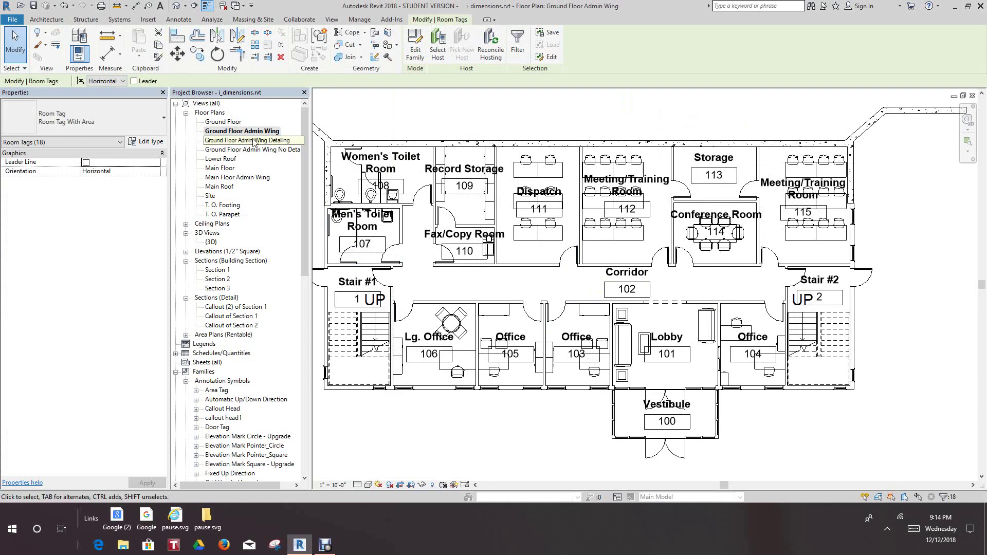
Check the room tags in the Ground Floor, Admin Wing Detailing and Admin Wing No Detailing plans, clearing the tag selection and ending in No Detailing
left_click(221, 122)
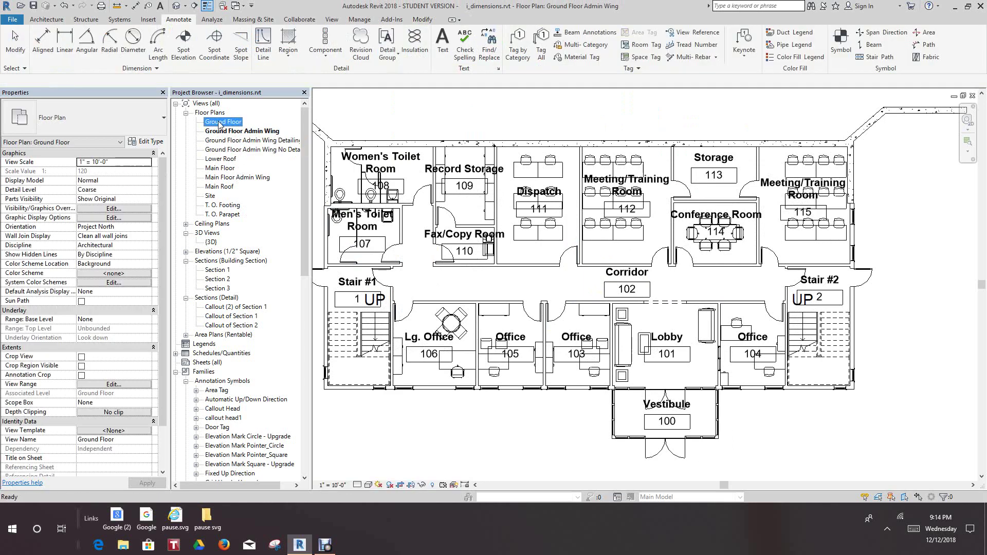
double_click(220, 122)
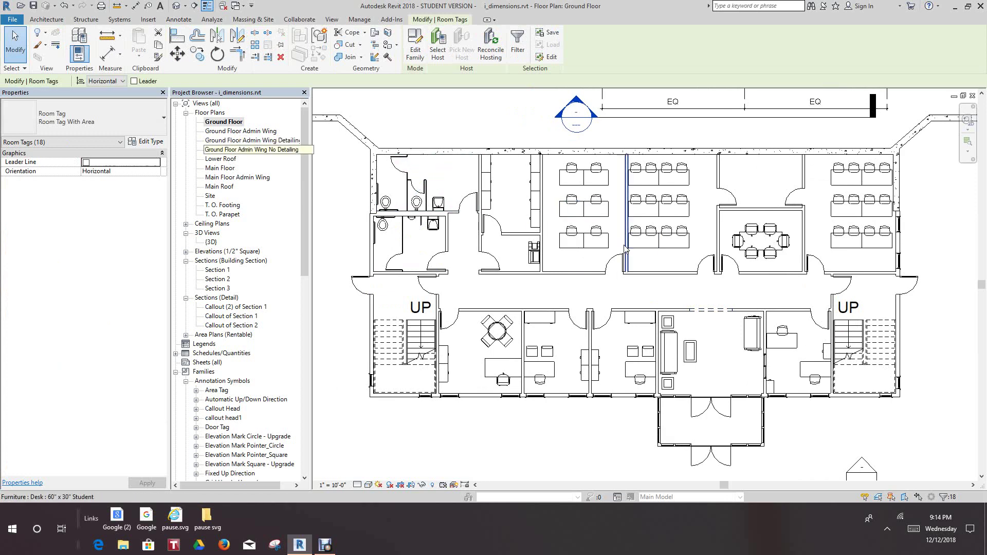
left_click(268, 141)
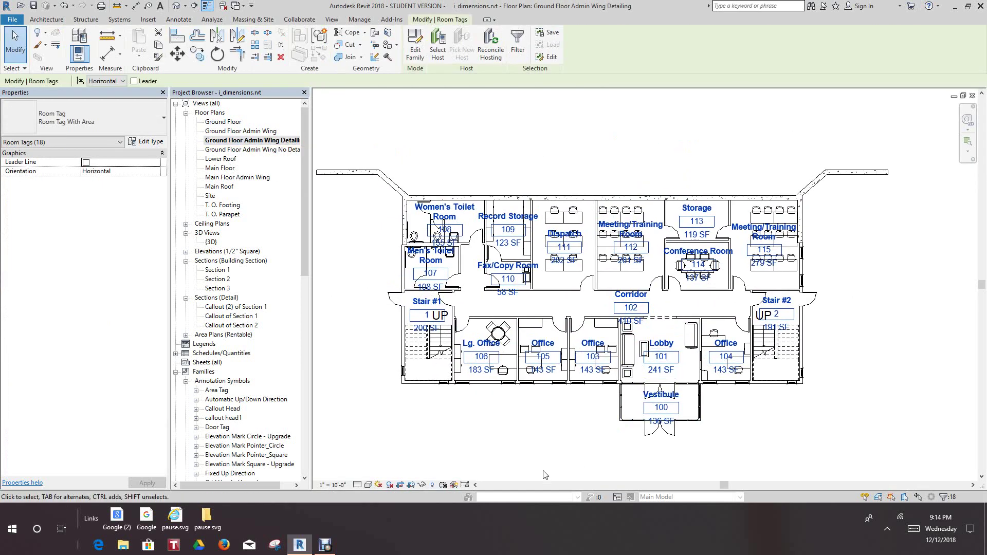
left_click(456, 162)
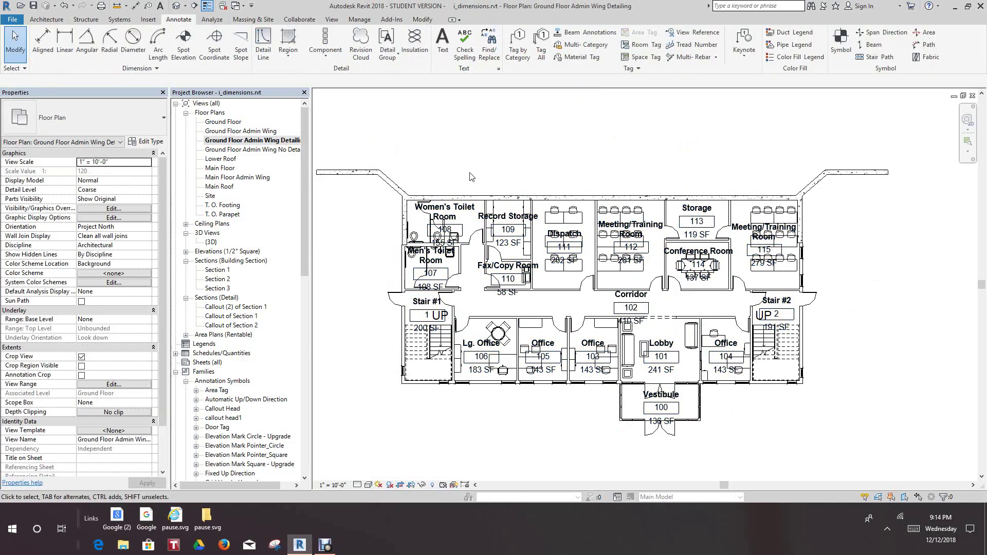
double_click(252, 149)
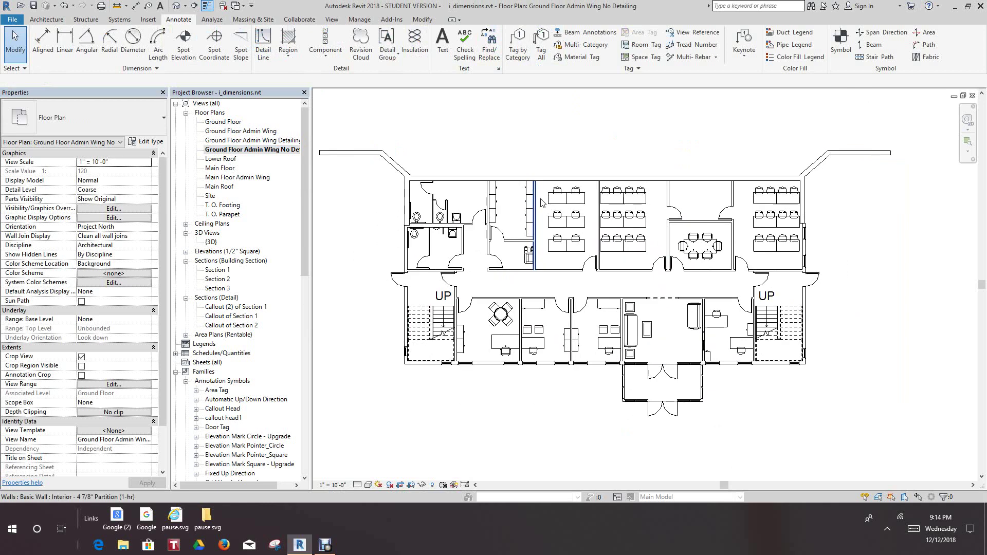
scroll(585, 222, "down", 3)
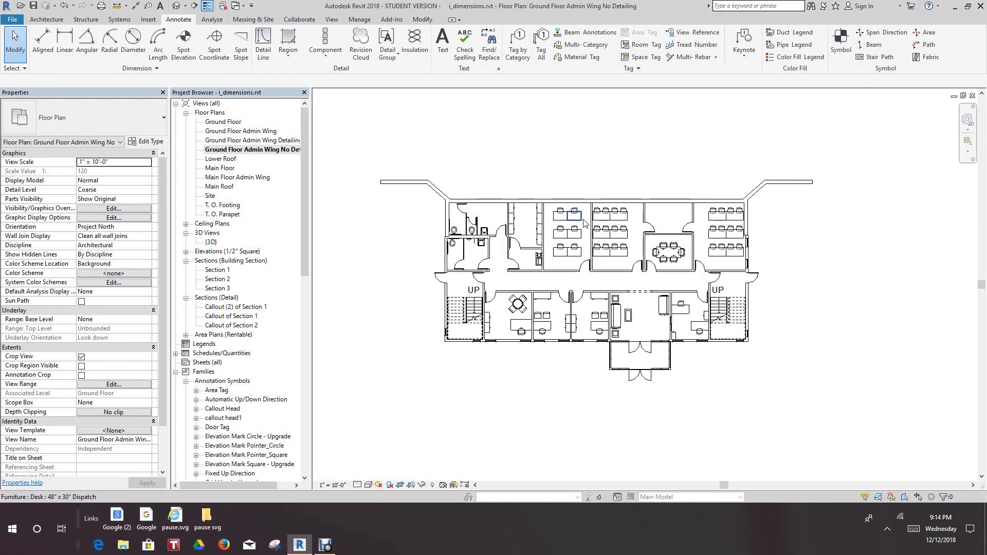
scroll(584, 222, "up", 5)
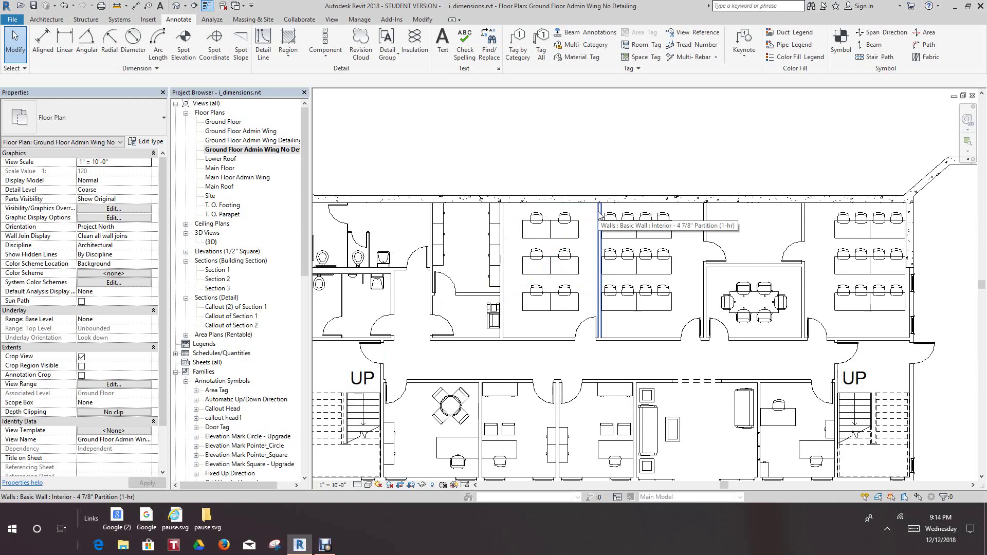
Compare the room tags across the Ground Floor Admin Wing, Detailing and No Detailing floor plans, ending in No Detailing
scroll(483, 148, "down", 2)
left_click(250, 132)
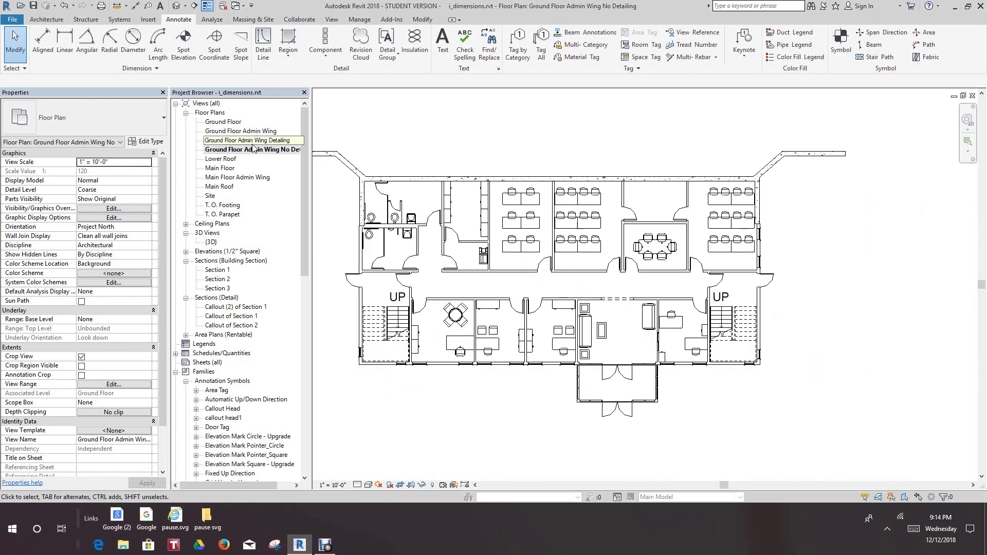
double_click(250, 132)
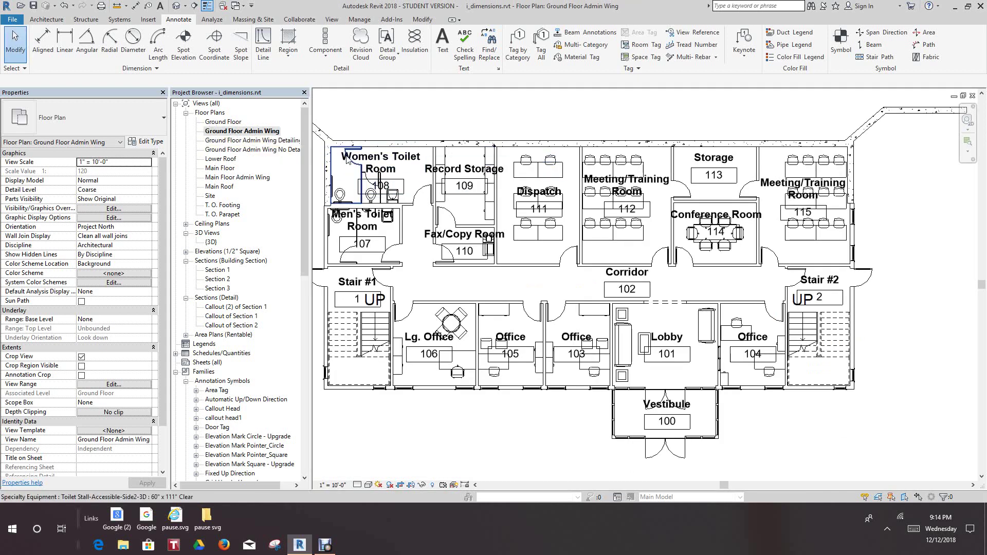
scroll(434, 167, "down", 2)
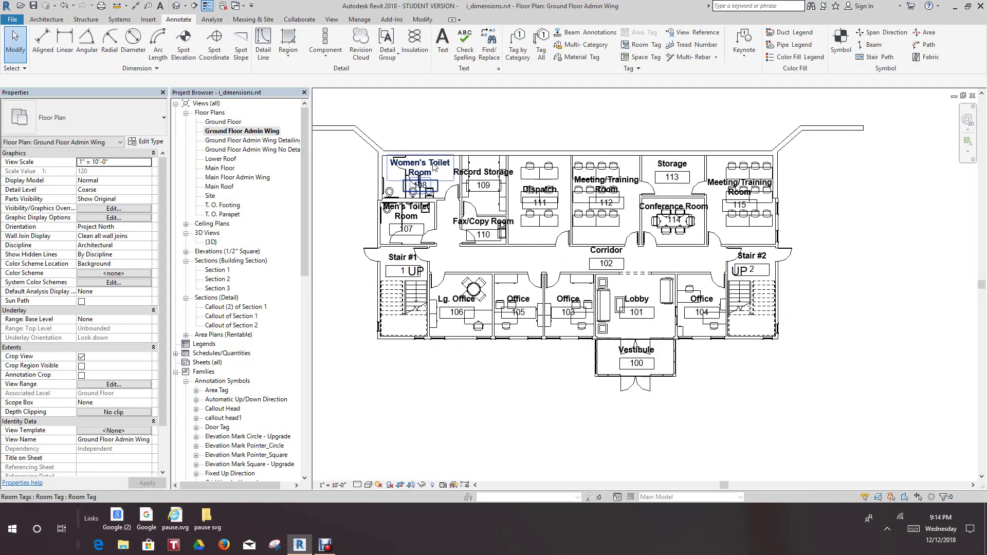
double_click(261, 140)
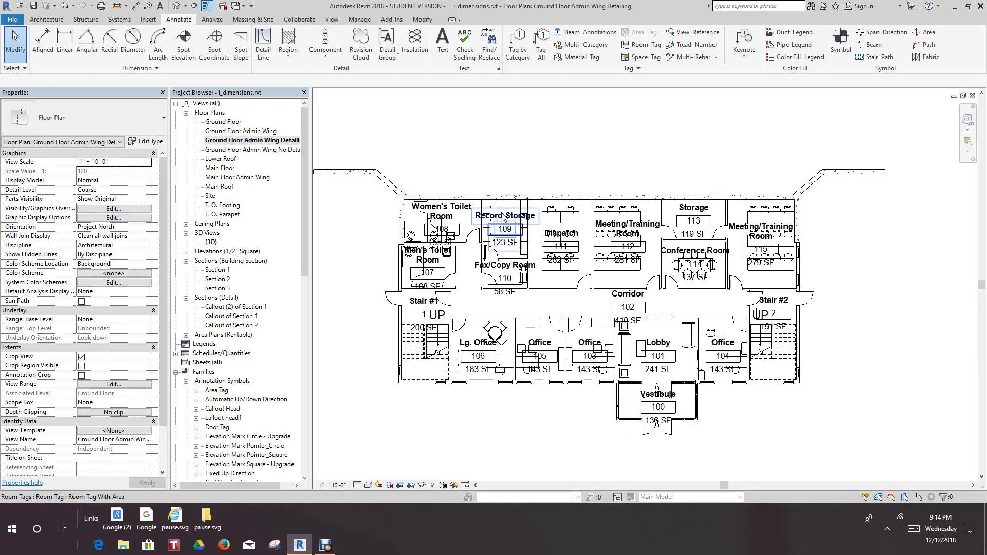
double_click(278, 149)
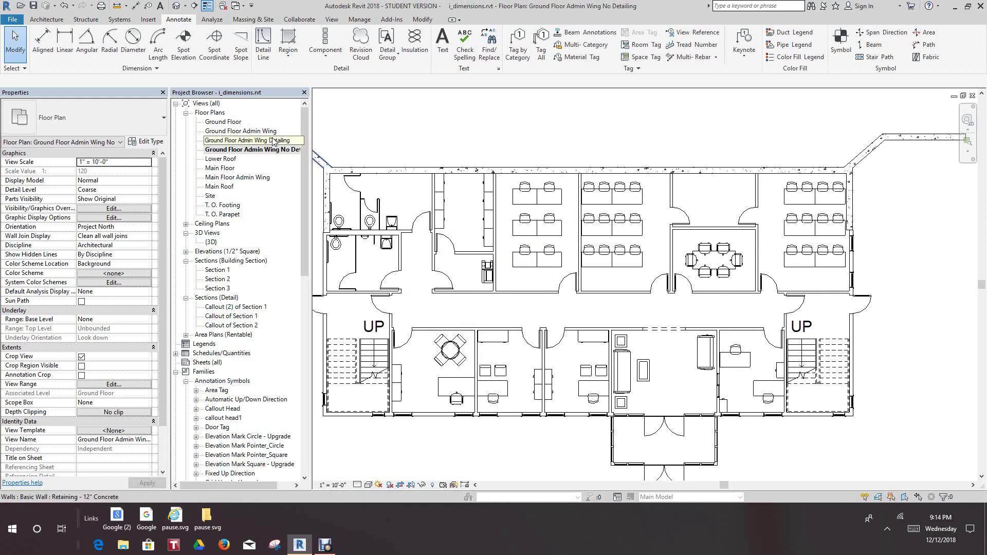
Open the Ground Floor Admin Wing Detailing plan and select the Women's Toilet Room tag
double_click(251, 140)
scroll(457, 212, "up", 5)
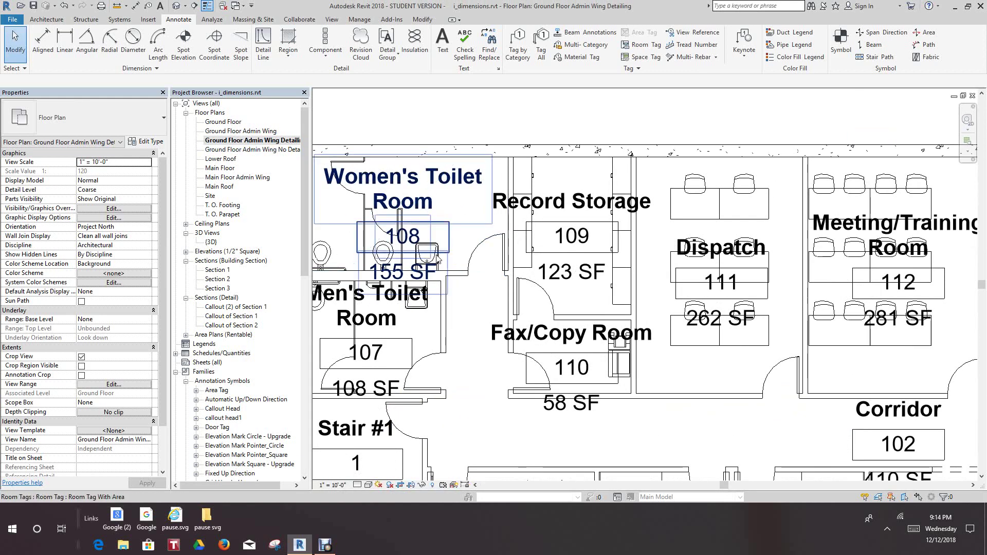
left_click(416, 205)
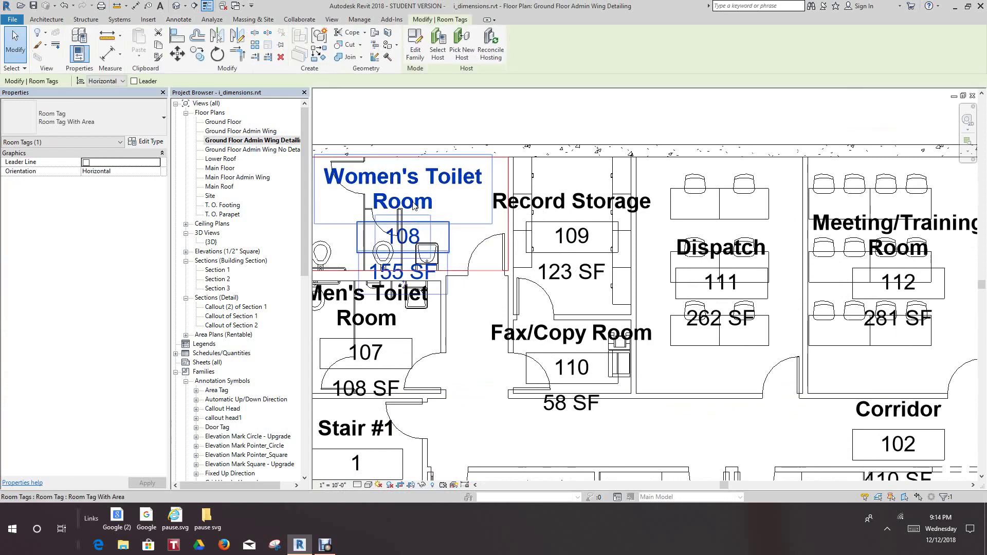